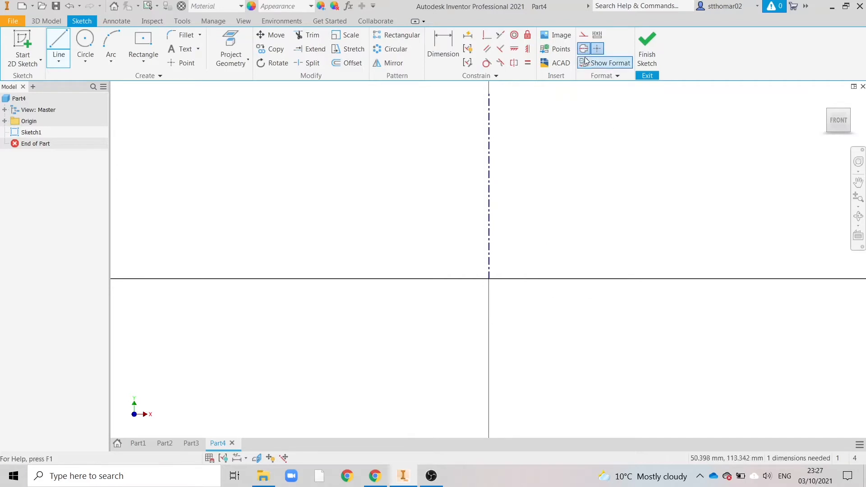
Sketch a closed half-profile against the vertical centreline, about 70 mm wide and 81 mm high, tapering down through two ledges to the origin
click(58, 50)
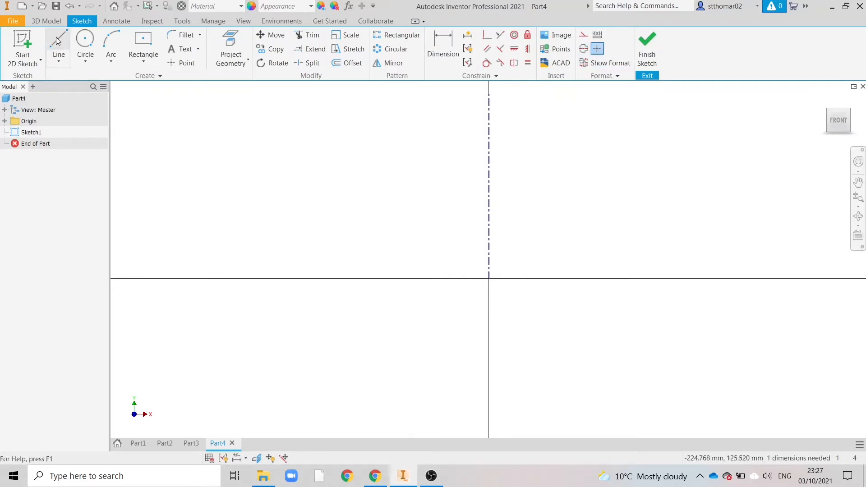
click(488, 122)
click(354, 123)
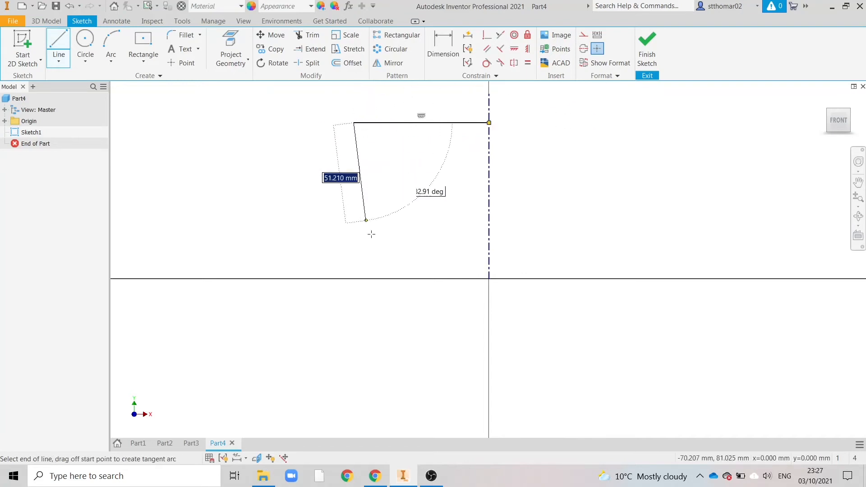
click(393, 240)
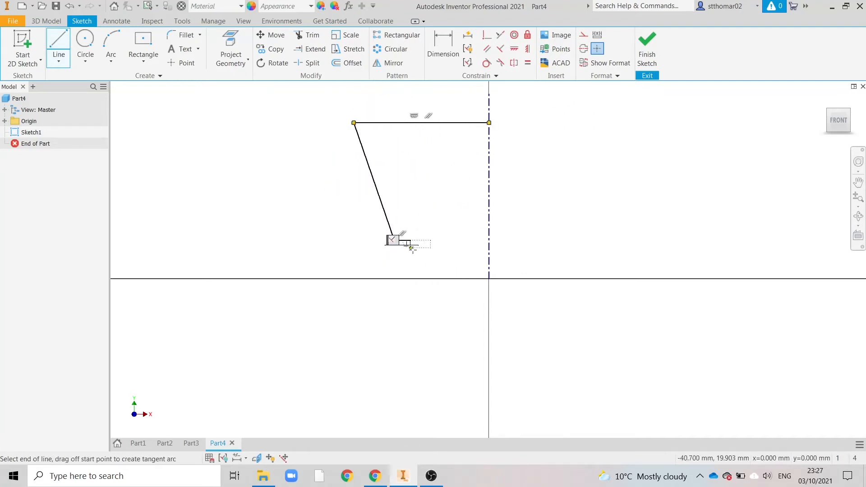
click(411, 239)
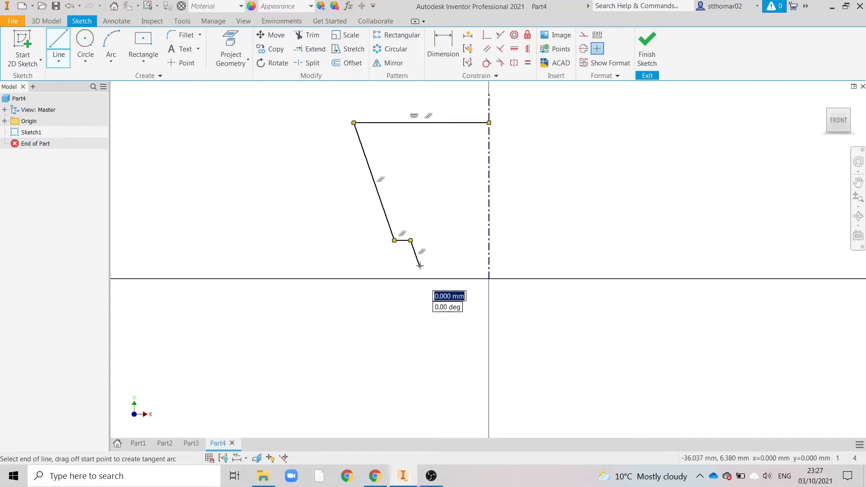
click(419, 266)
click(439, 266)
click(488, 279)
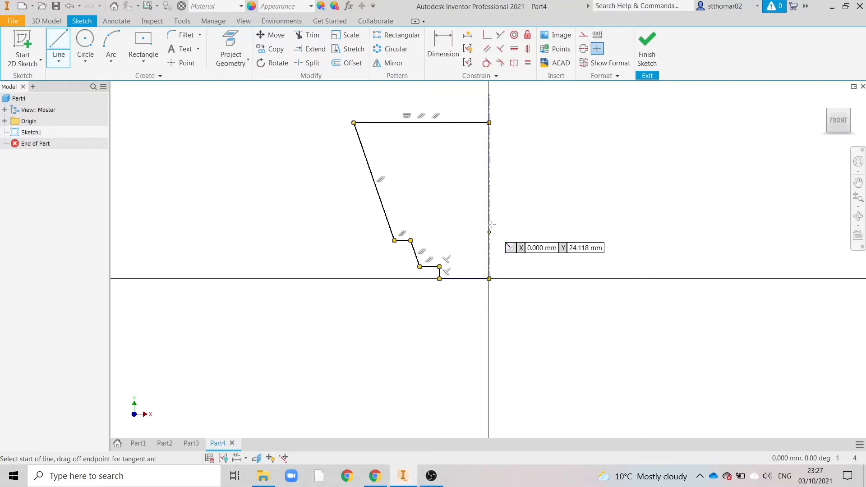
click(489, 122)
click(488, 279)
right_click(542, 209)
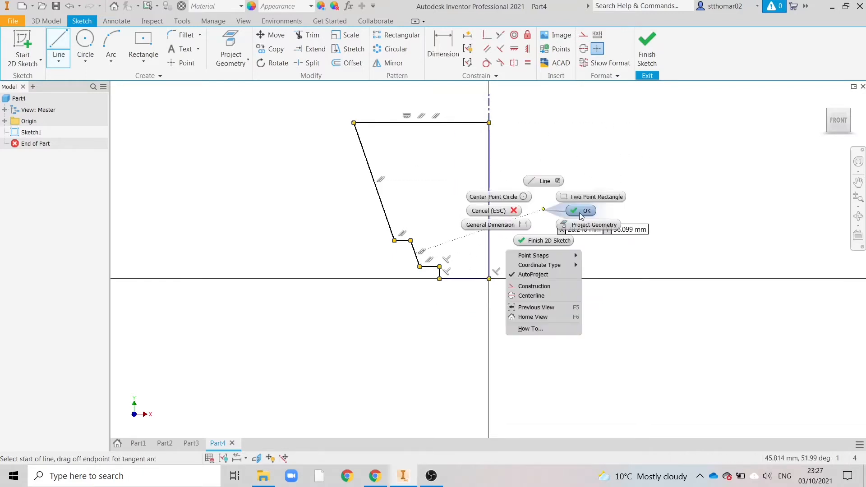
click(580, 213)
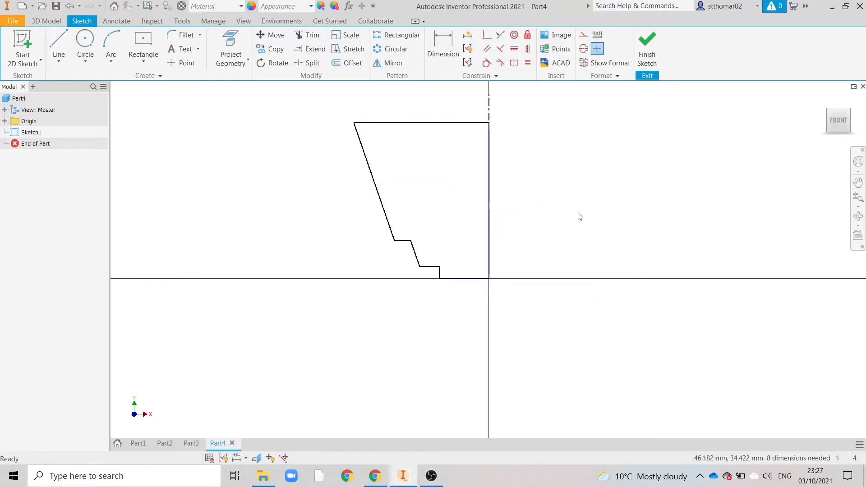
Check the reference drawing in Chrome and dimension the profile's overall height, from top edge to base line, as 63 mm
click(377, 475)
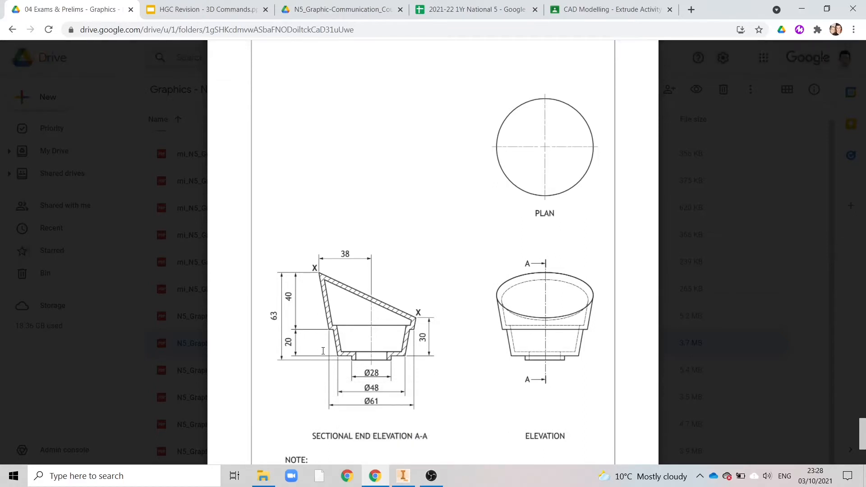
click(402, 476)
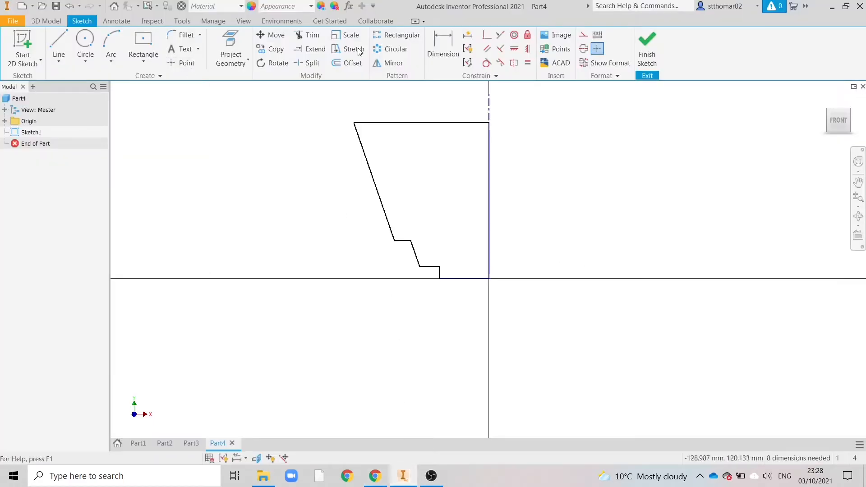
click(433, 45)
click(392, 124)
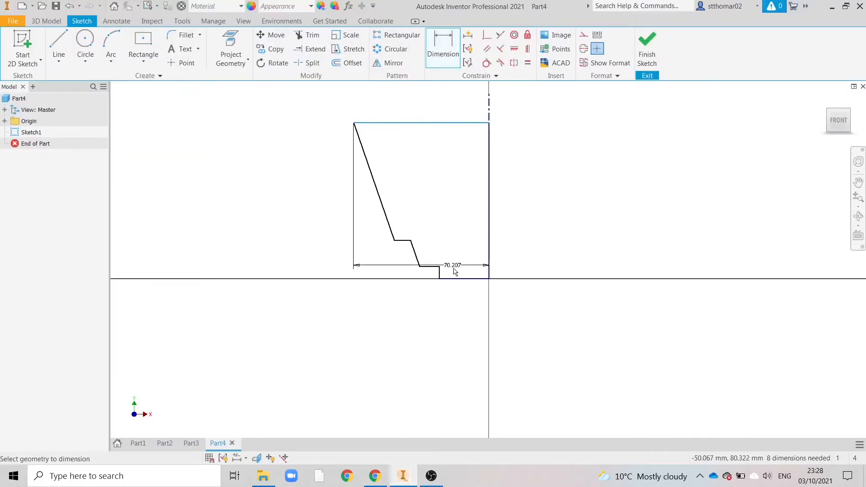
click(456, 278)
click(261, 197)
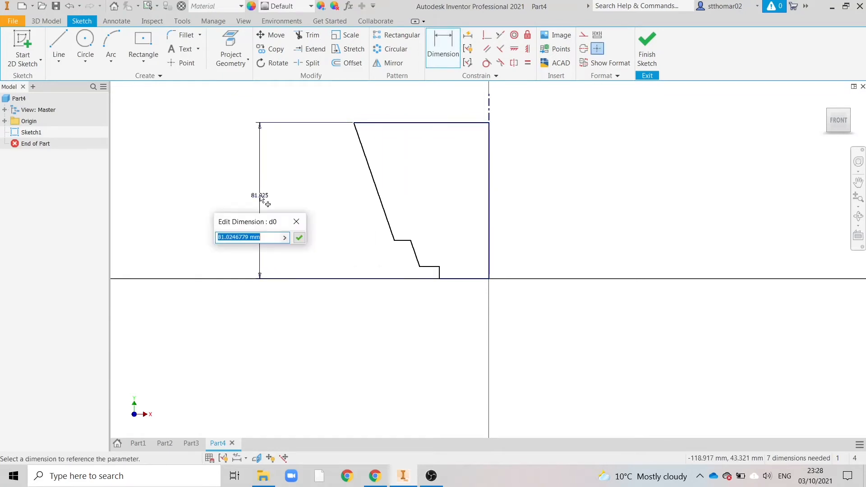
text(63)
key(Return)
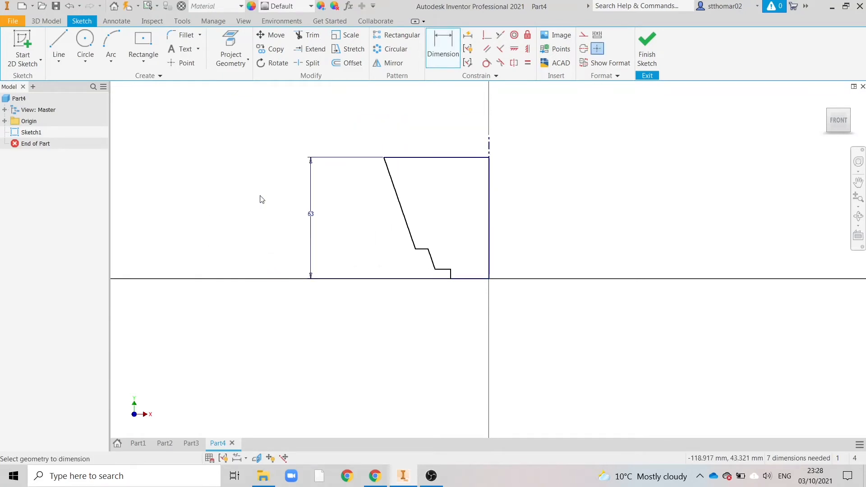
Dimension the vertical distance from the profile's top edge down to the upper ledge as 40 mm
click(404, 158)
click(425, 252)
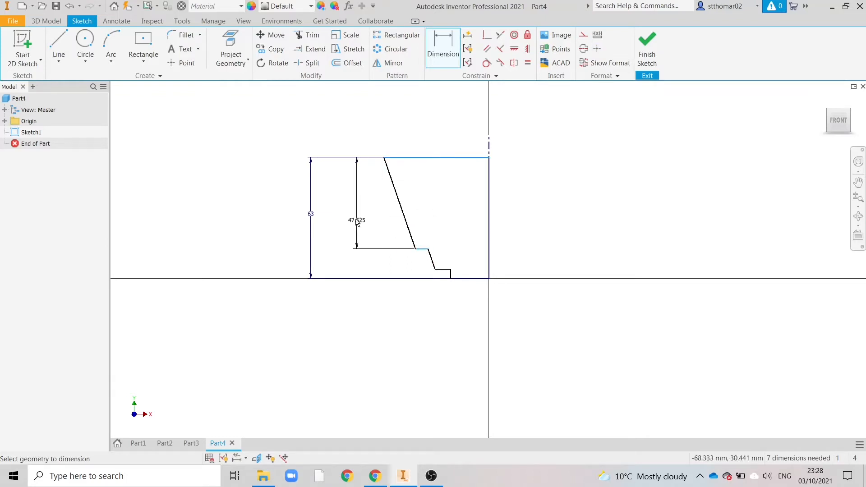
click(348, 214)
text(40)
key(Return)
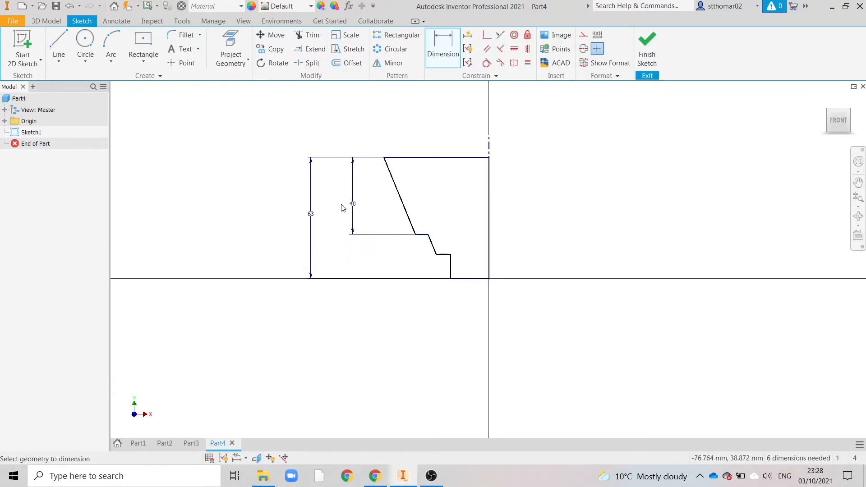
Dimension the vertical distance between the upper ledge and the lower ledge as 20 mm
click(422, 239)
click(446, 254)
click(360, 246)
text(20)
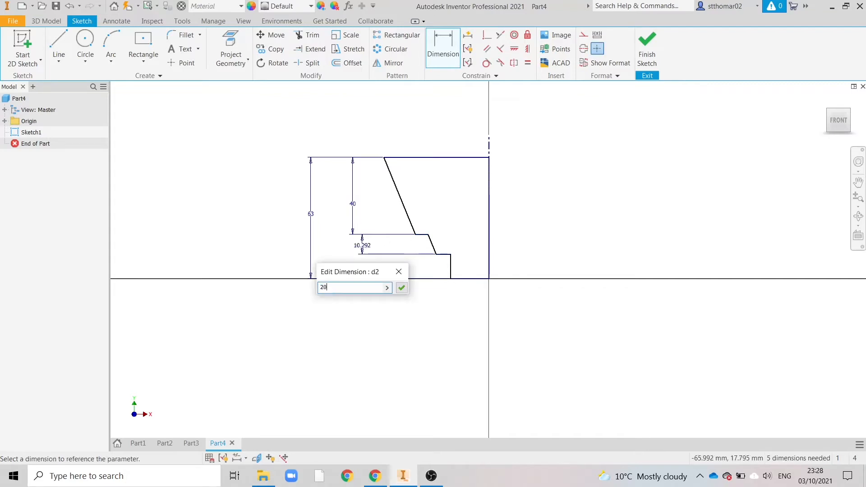
key(Return)
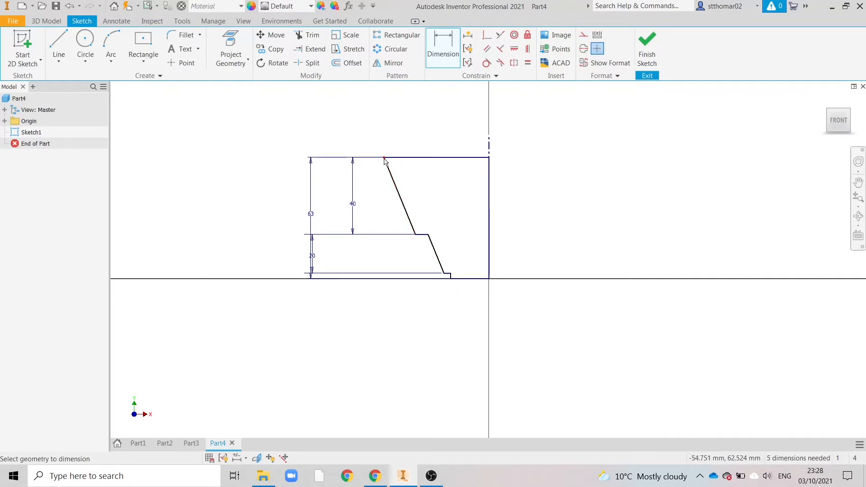
Dimension the profile's horizontal top edge as 38 mm wide
click(446, 160)
click(447, 109)
text(38)
key(Return)
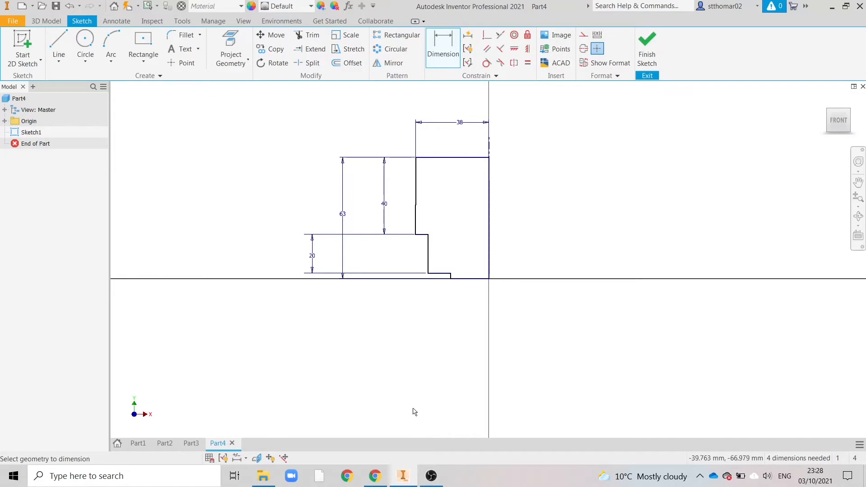
Check the reference drawing in Chrome and dimension the upper ledge's outer corner as a 61 mm diameter about the centreline
click(375, 476)
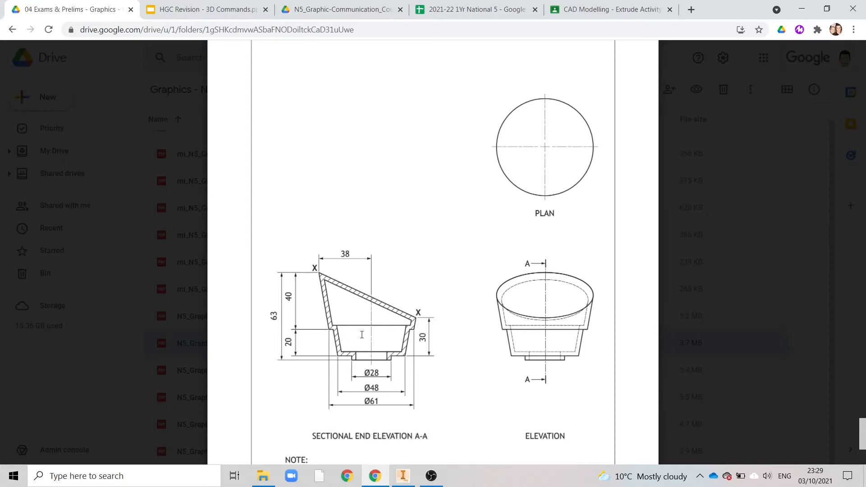
click(403, 481)
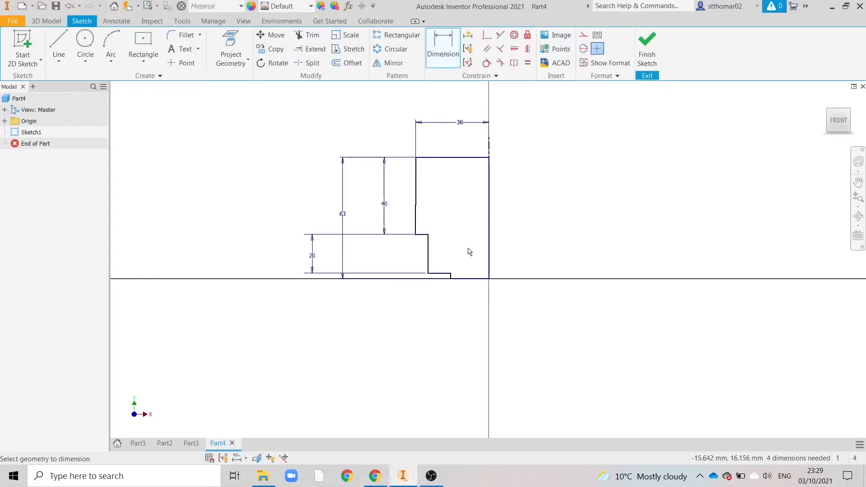
click(489, 246)
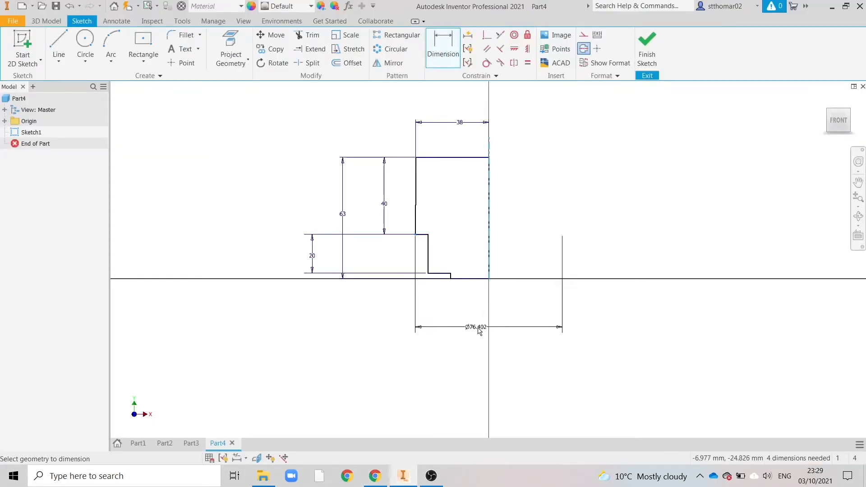
click(479, 330)
text(61)
key(Return)
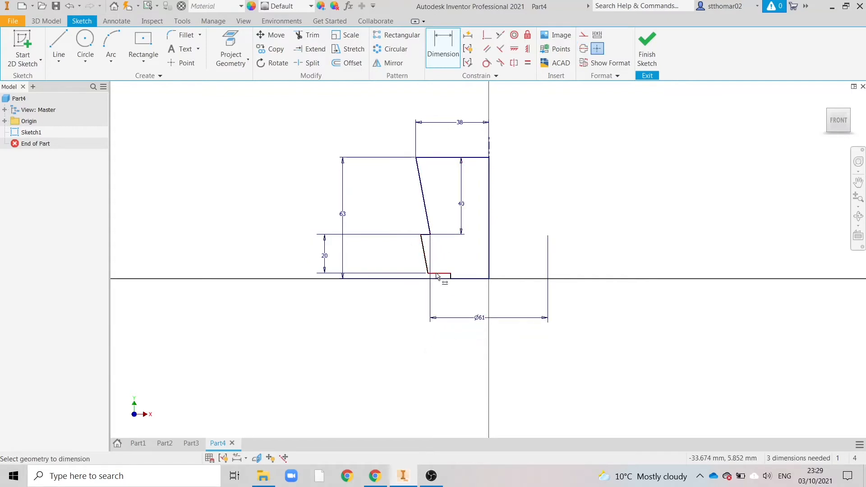
right_click(564, 212)
click(589, 212)
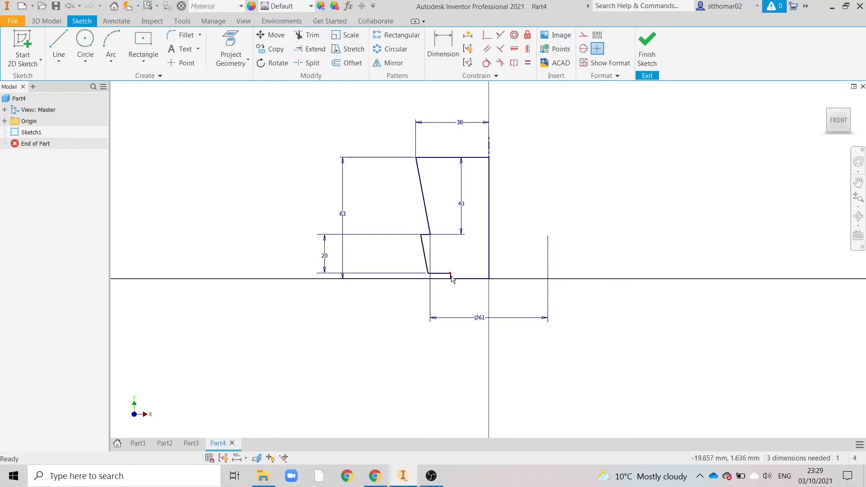
Move the upper ledge's inner corner towards the centreline, to about 24 mm from it, so the ledge steps inward
scroll(451, 278, up, 4)
mouse_move(446, 292)
mouse_down()
mouse_move(518, 290)
mouse_move(380, 184)
mouse_move(423, 183)
mouse_up()
scroll(361, 260, down, 3)
scroll(361, 260, down, 2)
click(591, 136)
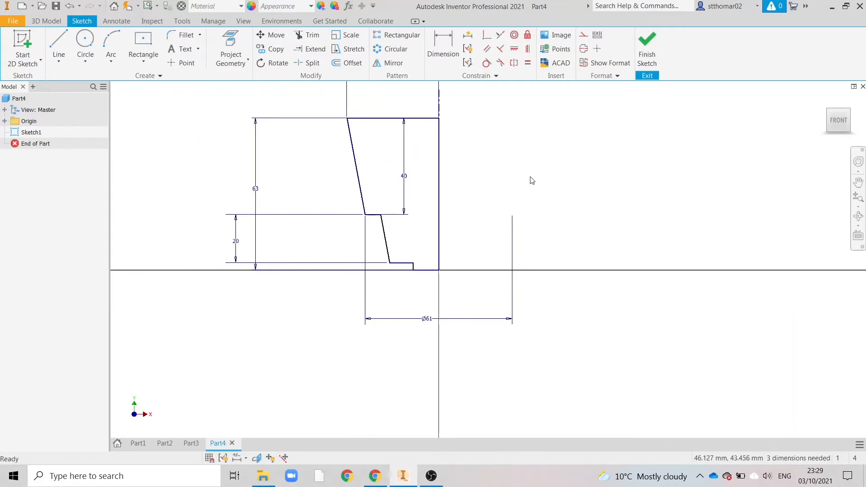
scroll(499, 350, down, 3)
scroll(448, 262, up, 4)
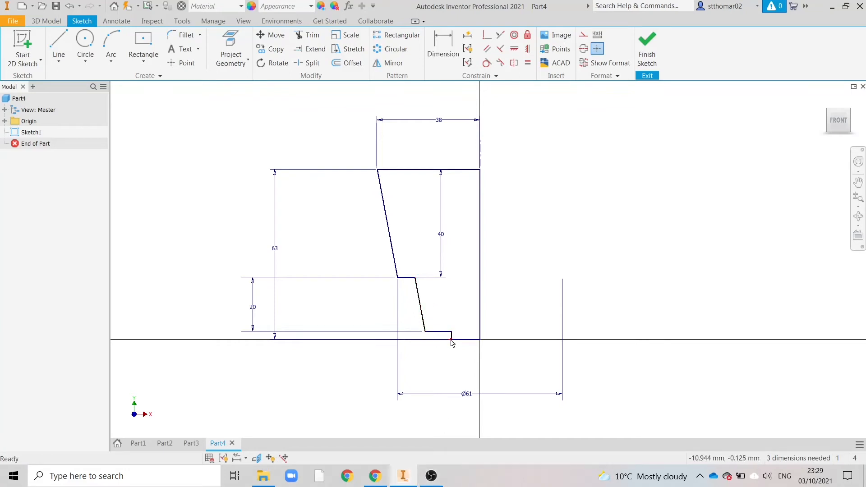
Check the reference drawing in Chrome and dimension the lower ledge's inner corner as a 28 mm diameter about the centreline
click(374, 476)
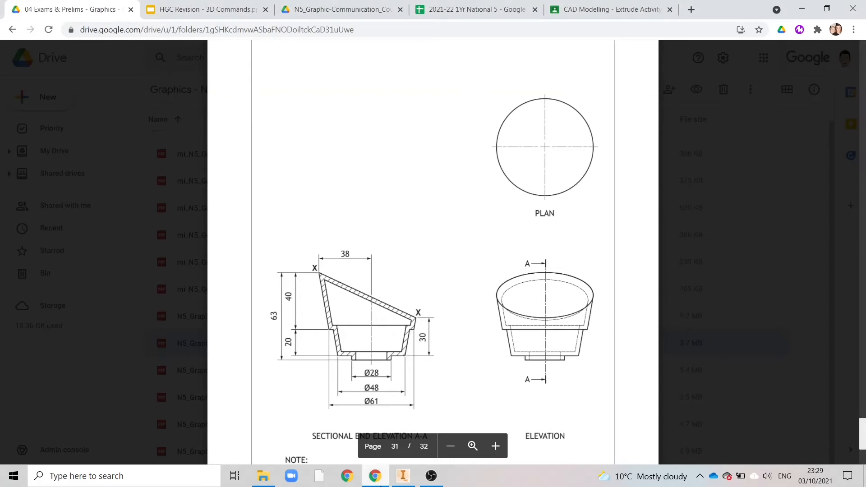
click(403, 475)
click(443, 47)
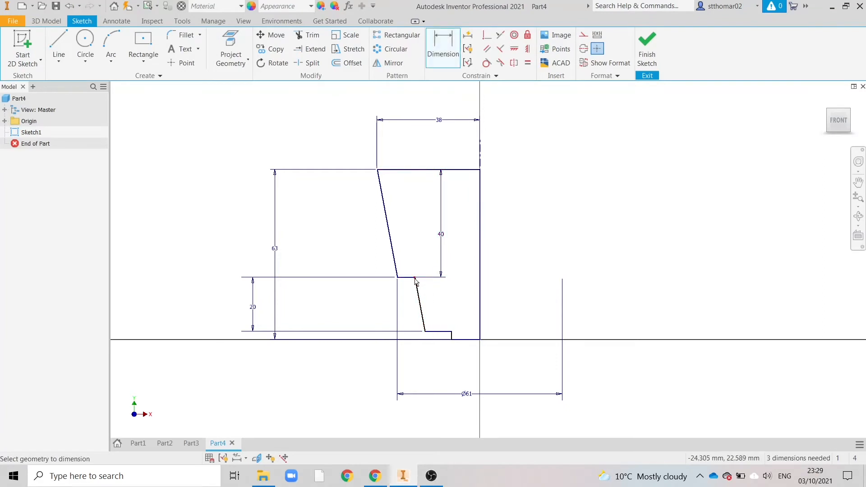
click(452, 333)
click(480, 337)
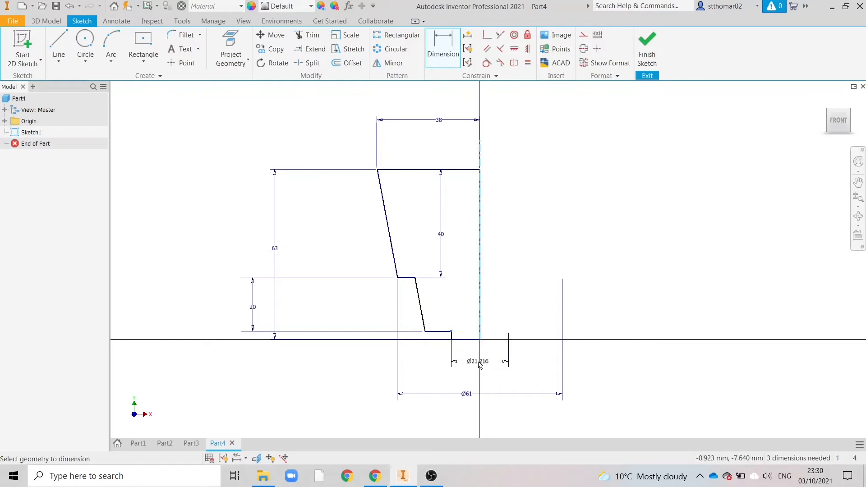
click(480, 368)
text(28)
key(Return)
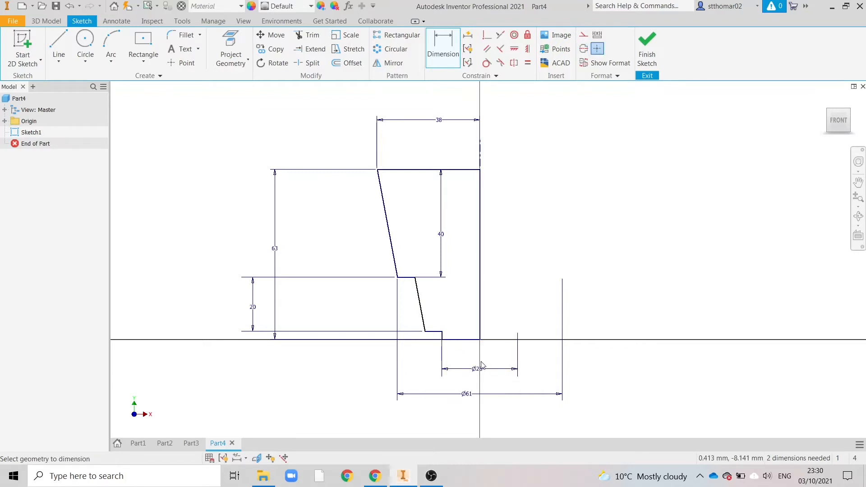
Dimension the upper ledge's inner corner as a 48 mm diameter about the centreline, as checked in Chrome's reference drawing, and finish the sketch
click(415, 279)
click(480, 309)
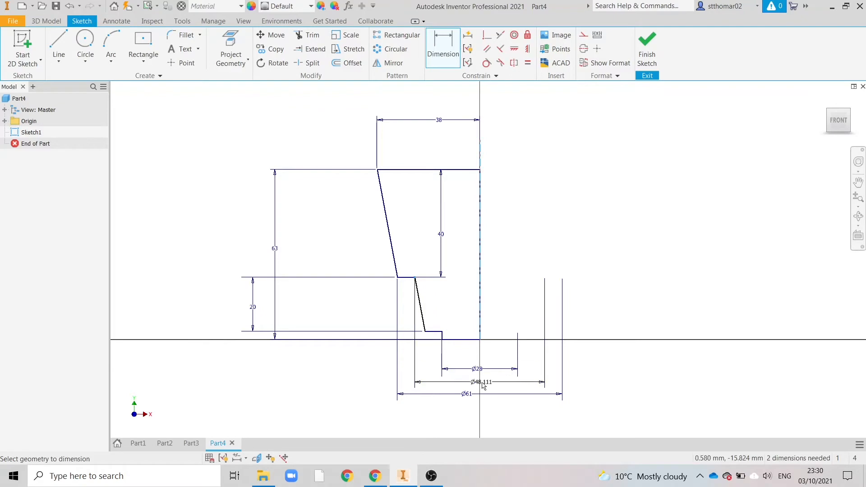
click(483, 385)
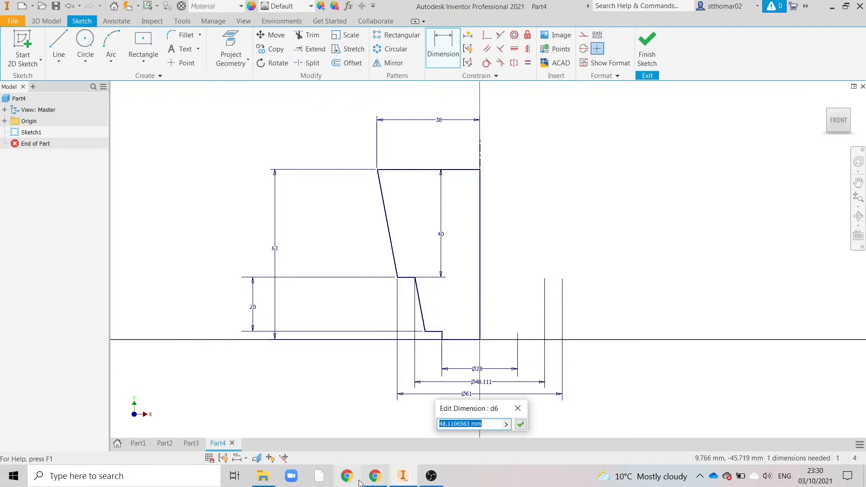
click(375, 475)
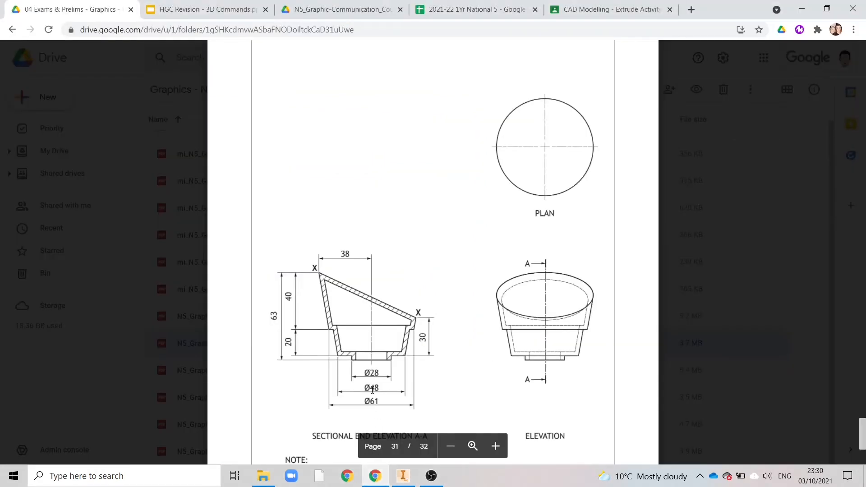
click(403, 476)
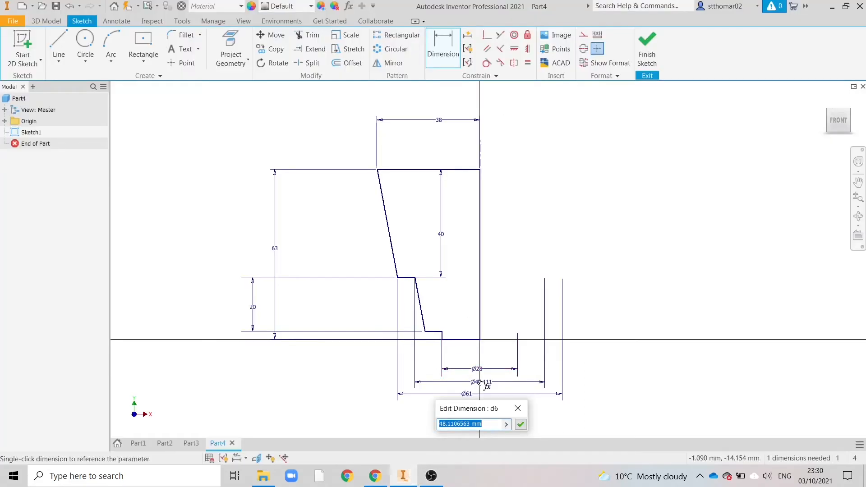
text(48)
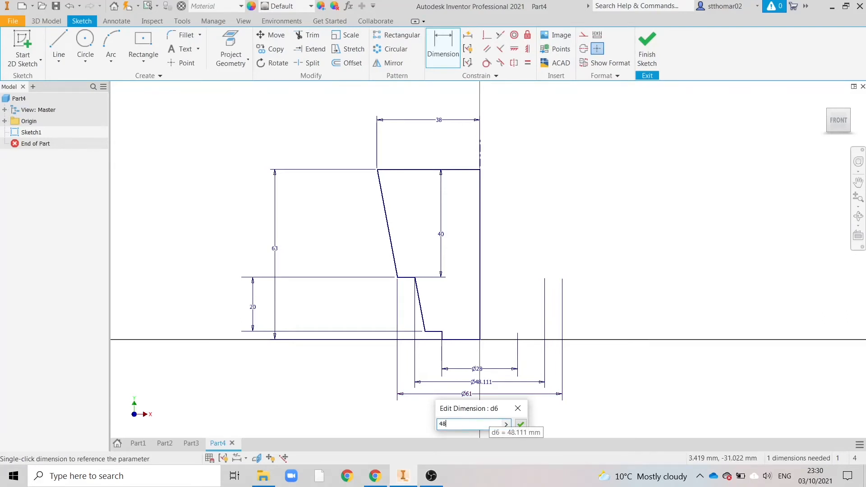
key(Return)
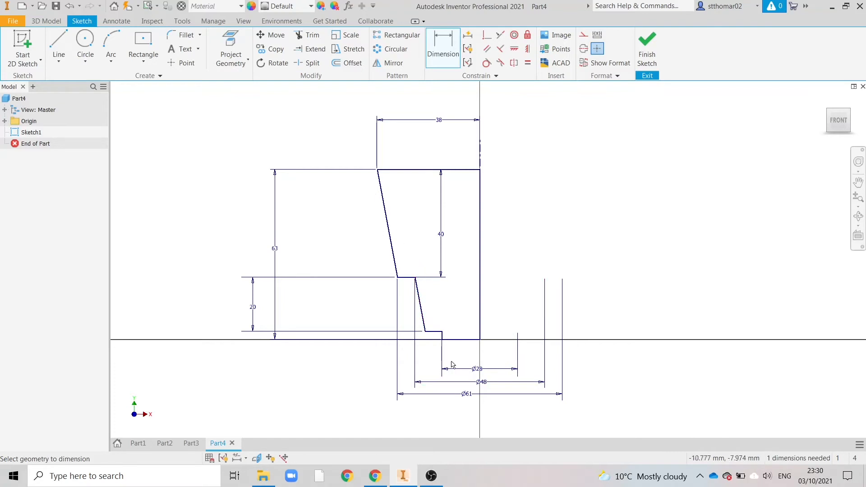
click(650, 49)
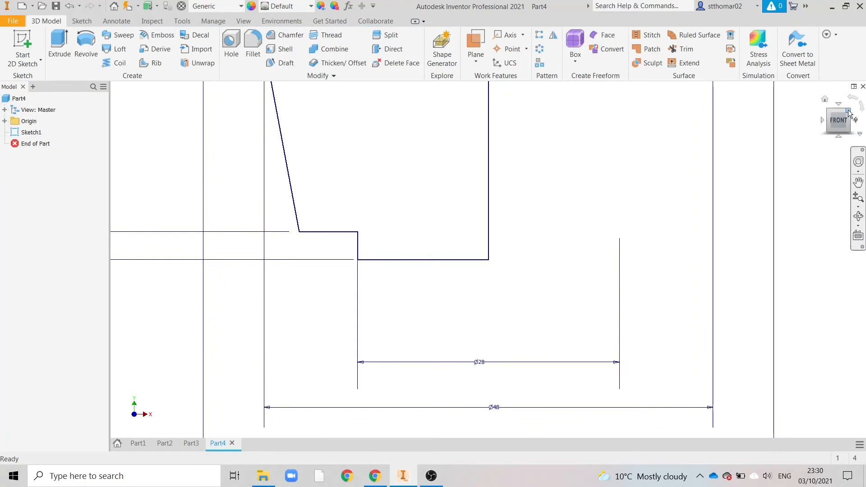
Revolve the closed half-profile a full 360 degrees about the centreline into a solid body
click(835, 122)
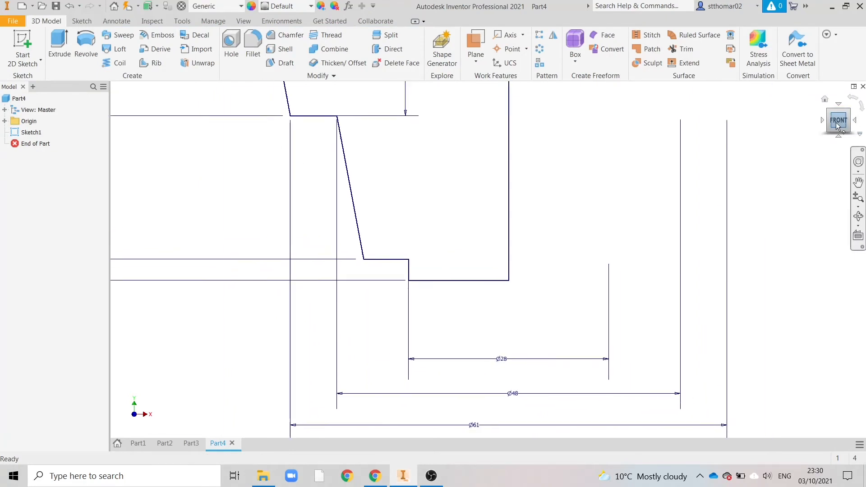
click(85, 45)
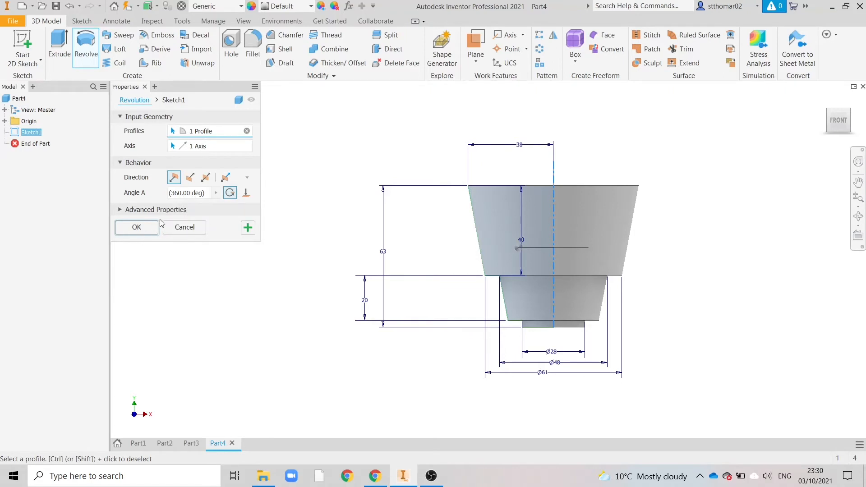
click(136, 226)
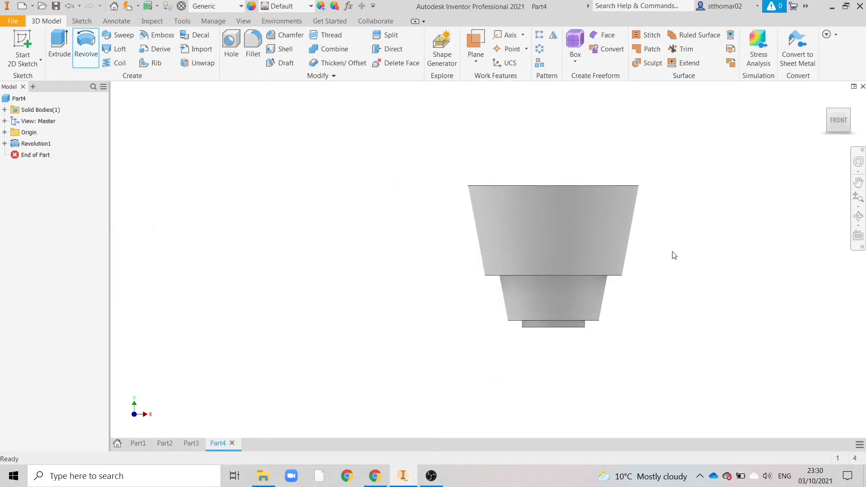
click(845, 115)
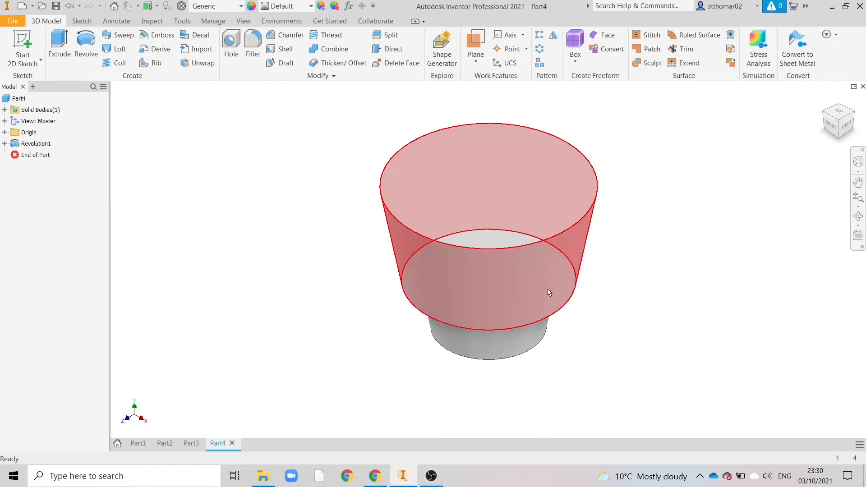
Examine how the origin's XZ, XY and YZ planes lie relative to the revolved body and which work plane types are available
click(831, 127)
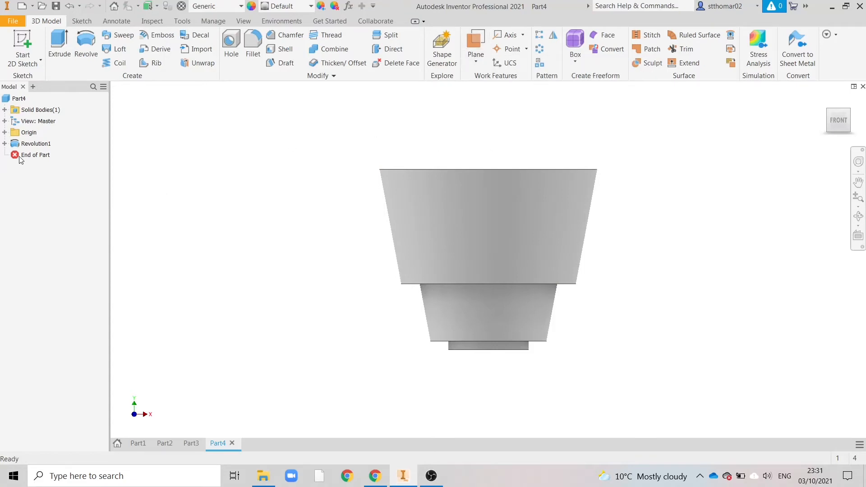
click(5, 132)
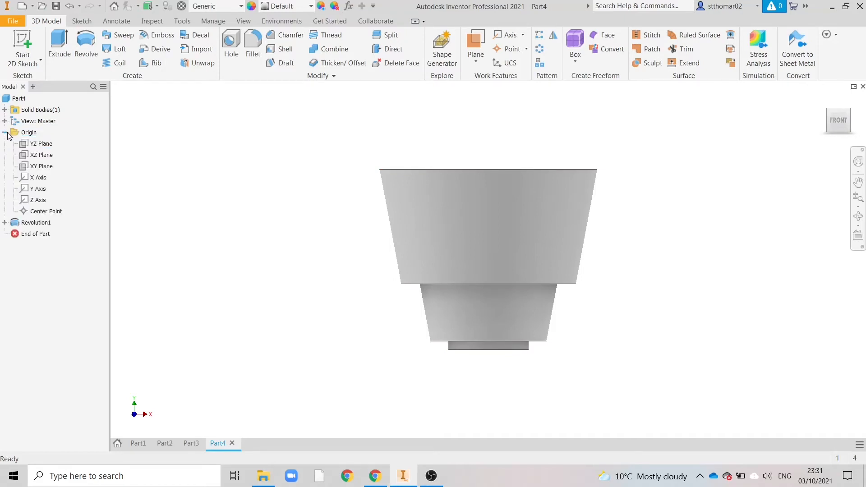
click(34, 155)
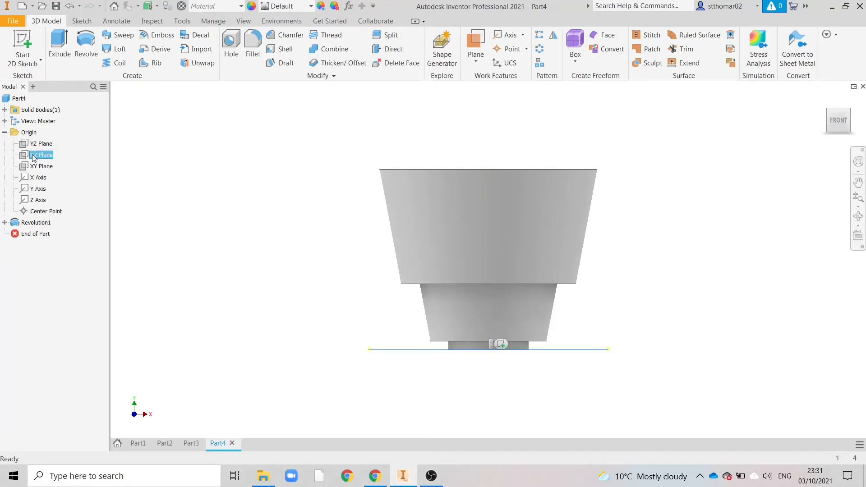
click(35, 166)
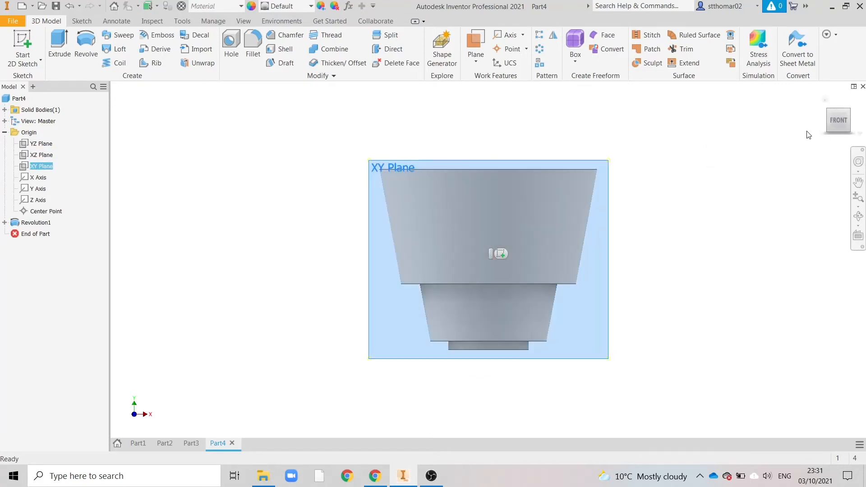
click(850, 113)
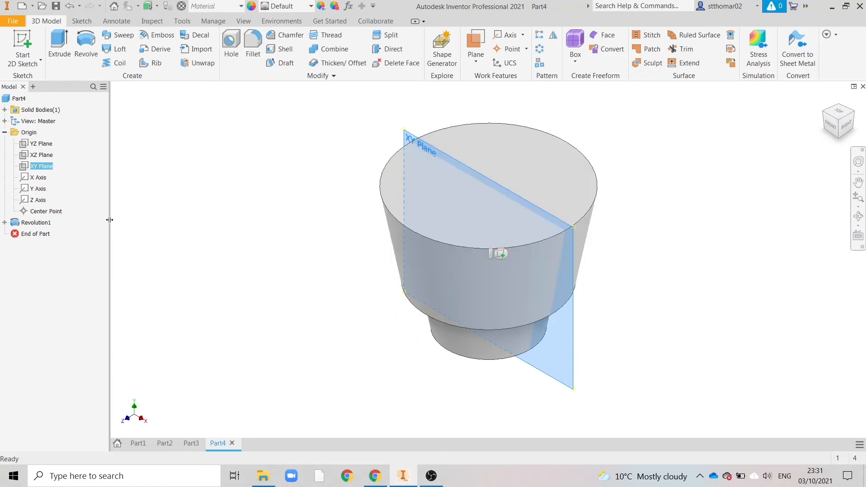
click(36, 155)
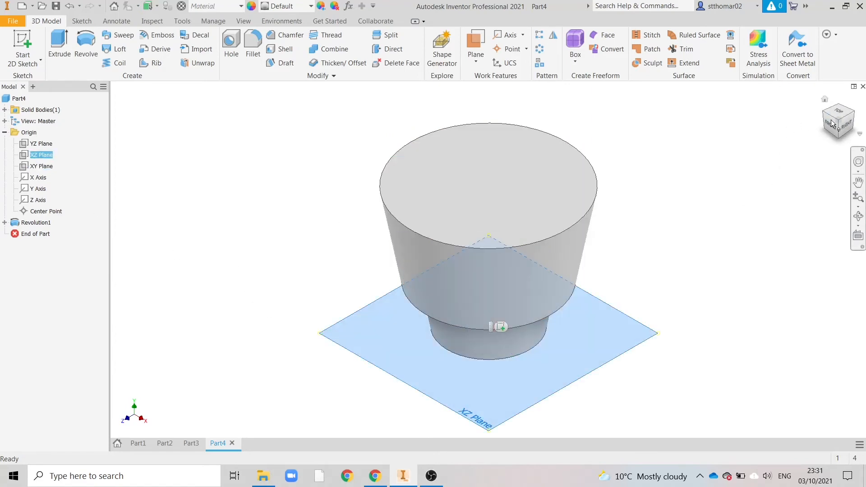
click(41, 144)
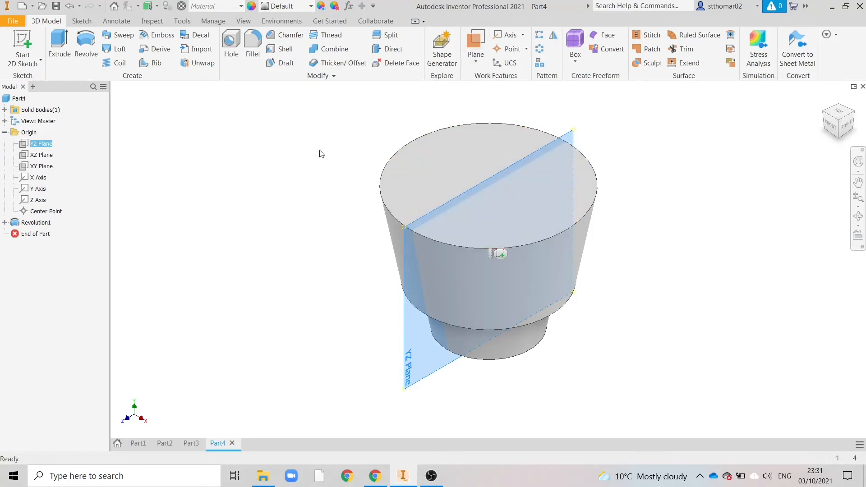
click(469, 64)
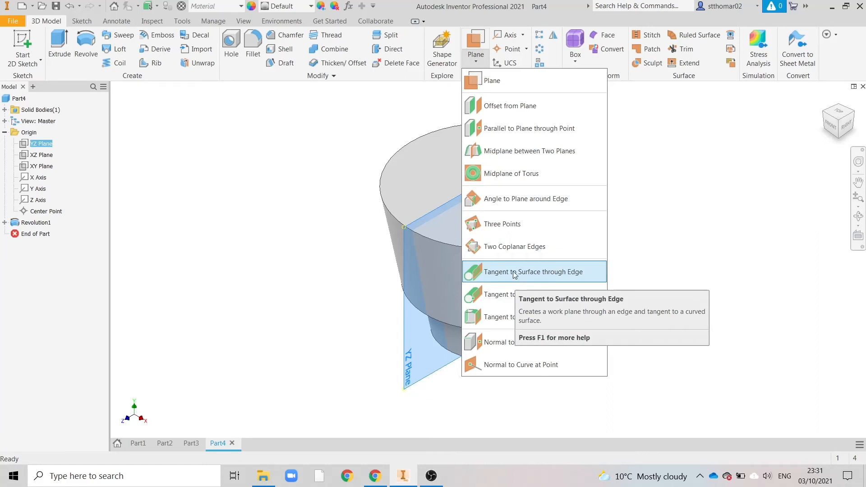
Make the XY origin plane visible and start a new 2D sketch on it
click(39, 167)
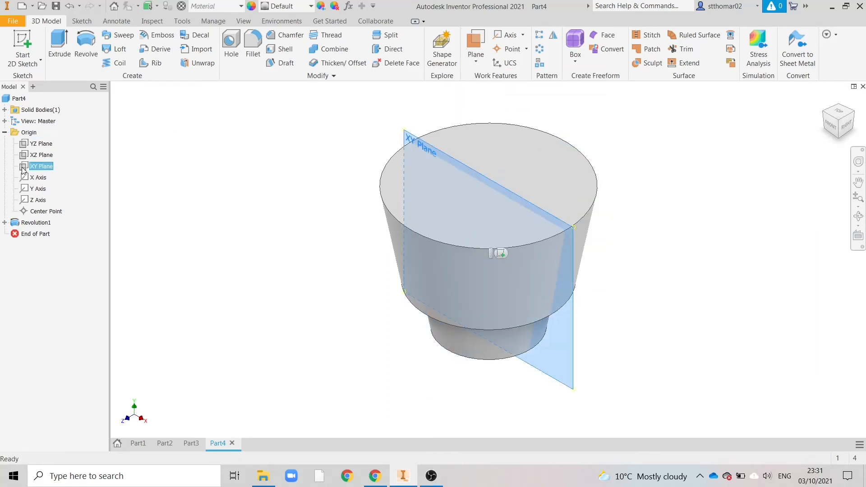
right_click(23, 170)
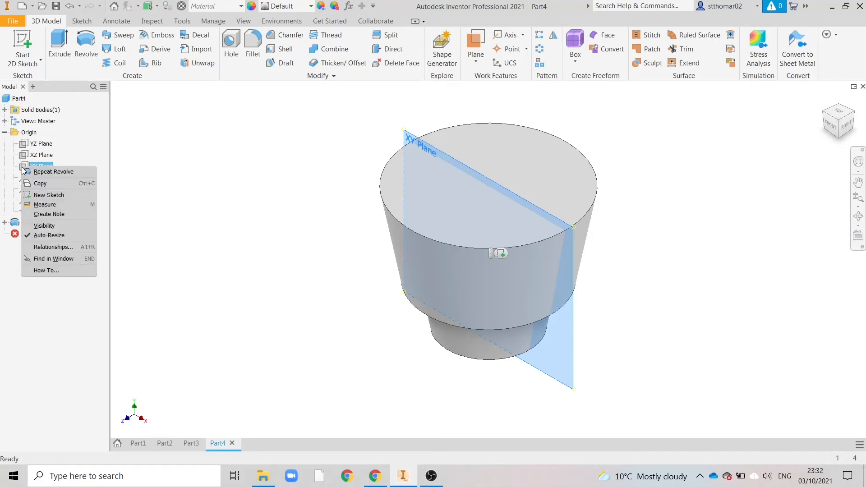
click(44, 227)
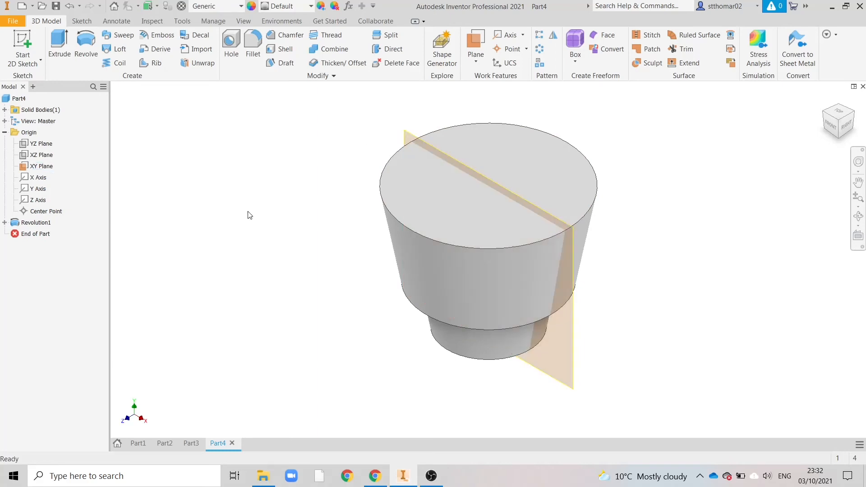
click(27, 44)
click(411, 140)
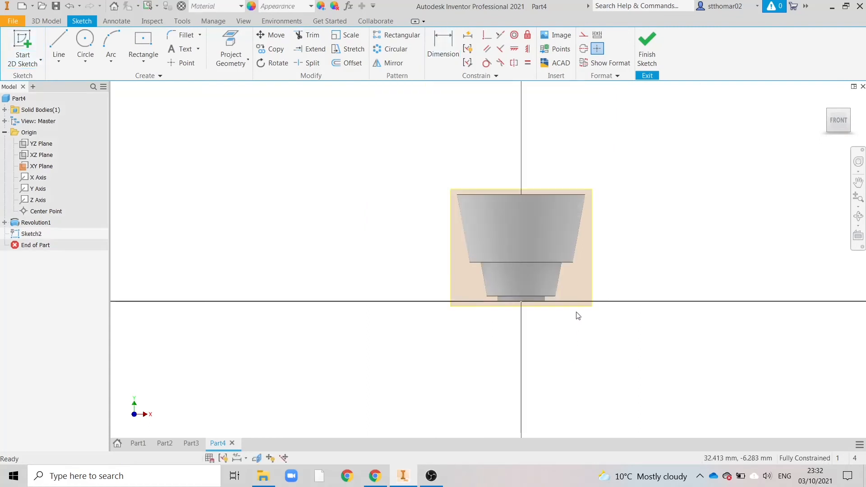
scroll(578, 315, down, 3)
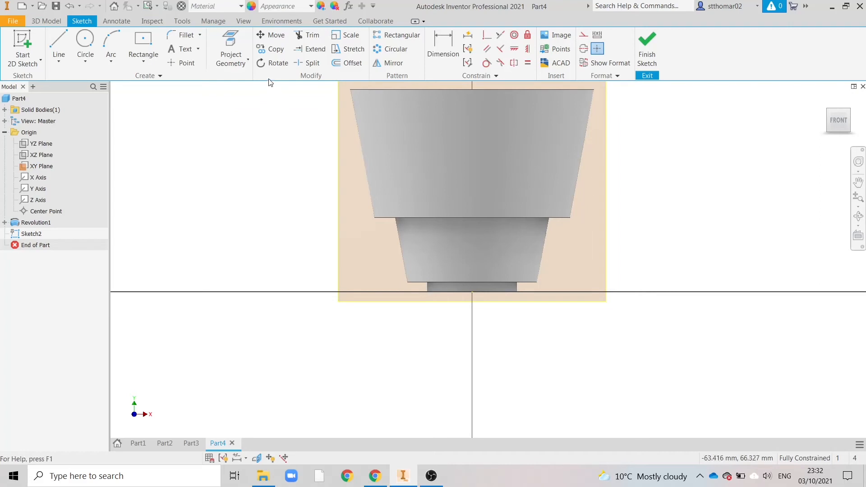
Set the model's visual style to Wireframe with Hidden Edges and return to the sketch tools
click(247, 23)
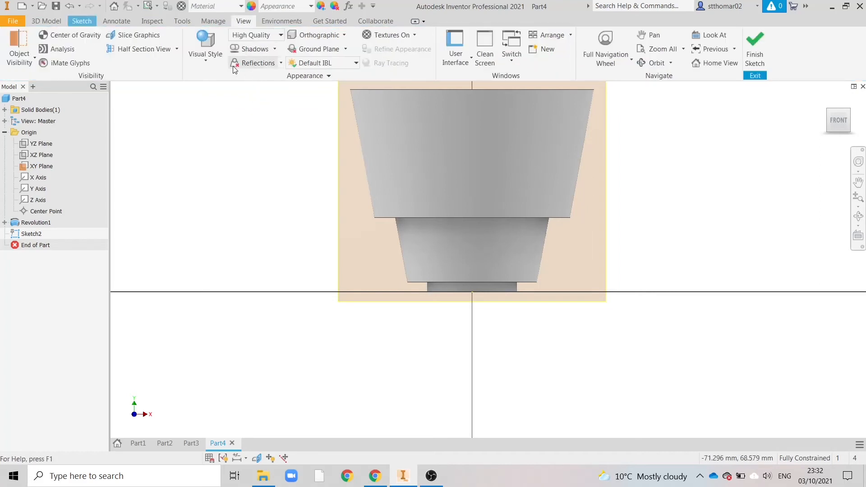
click(208, 57)
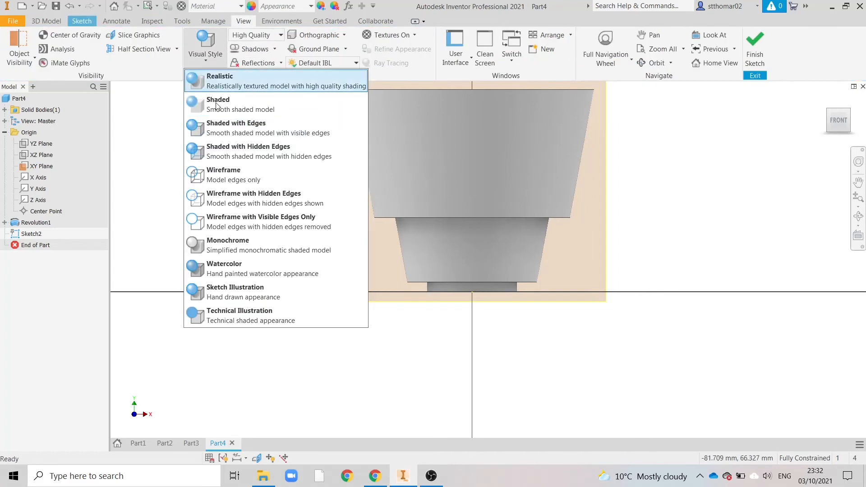
click(239, 206)
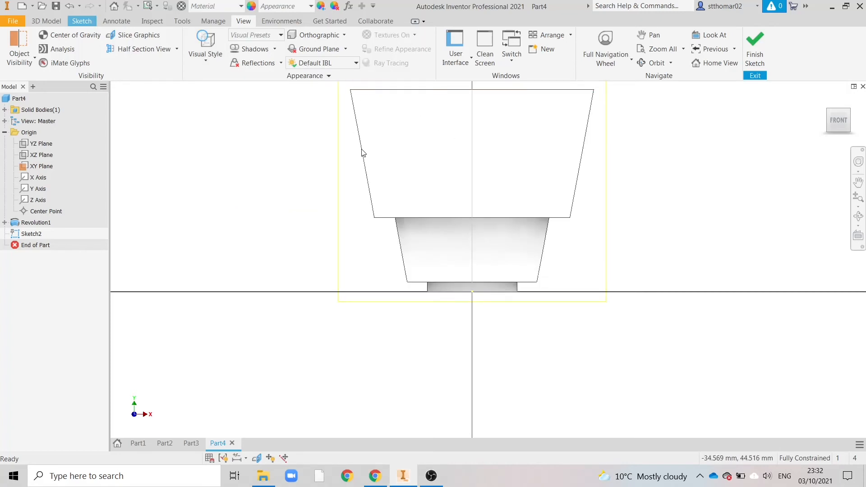
click(82, 20)
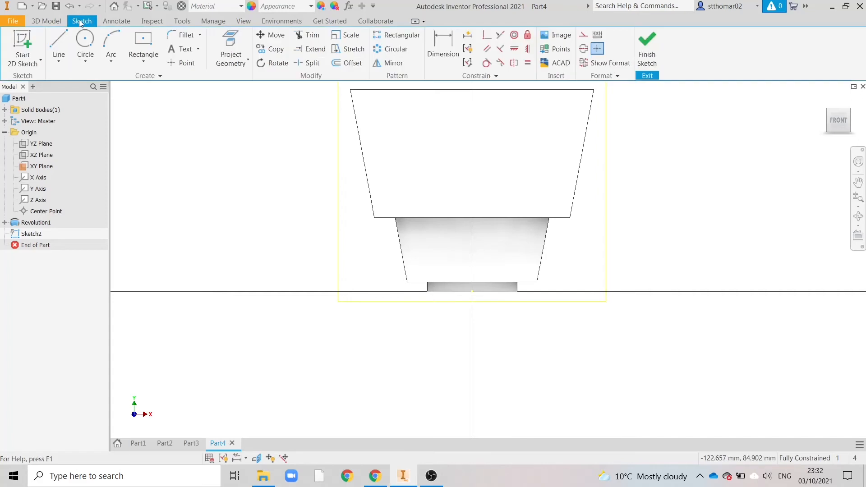
Check Chrome's reference drawing, then sketch a triangle along the body's top edge, about 29 mm down the right tapered side, closing at the top-left corner
click(374, 476)
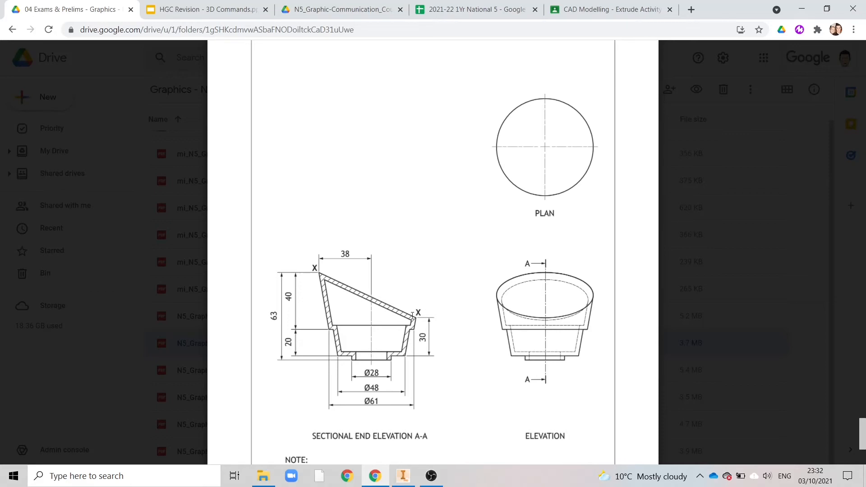
click(403, 476)
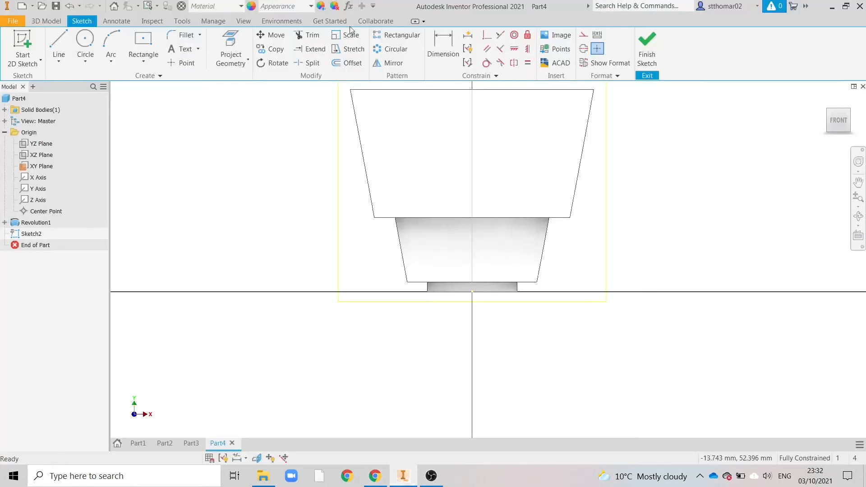
click(59, 47)
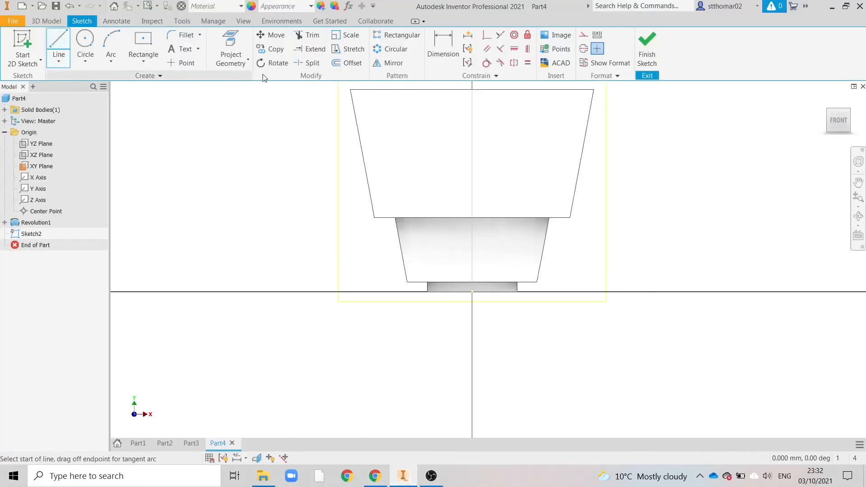
click(351, 90)
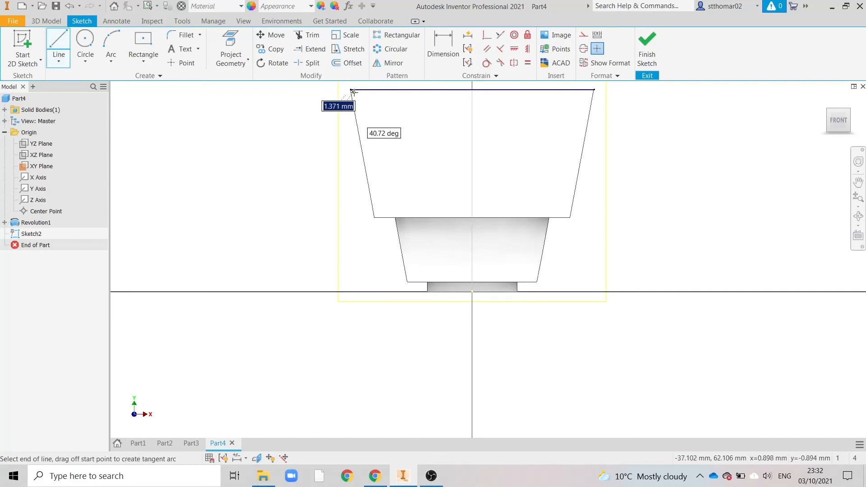
click(594, 90)
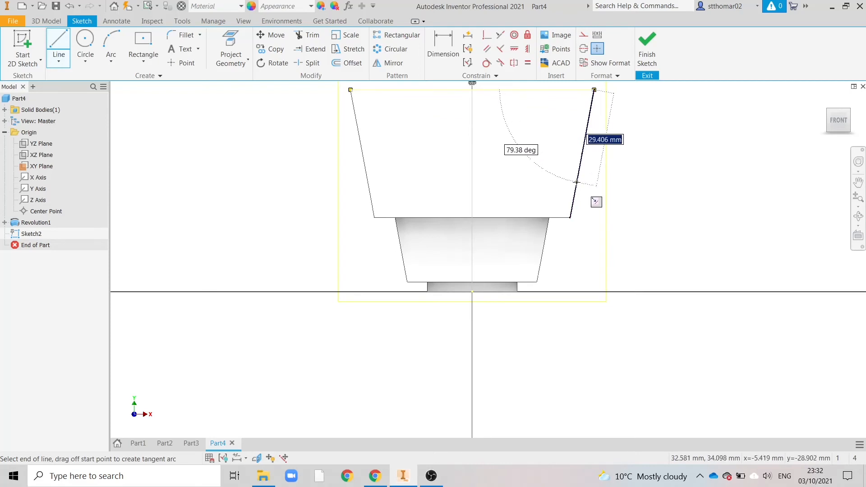
double_click(576, 183)
click(577, 182)
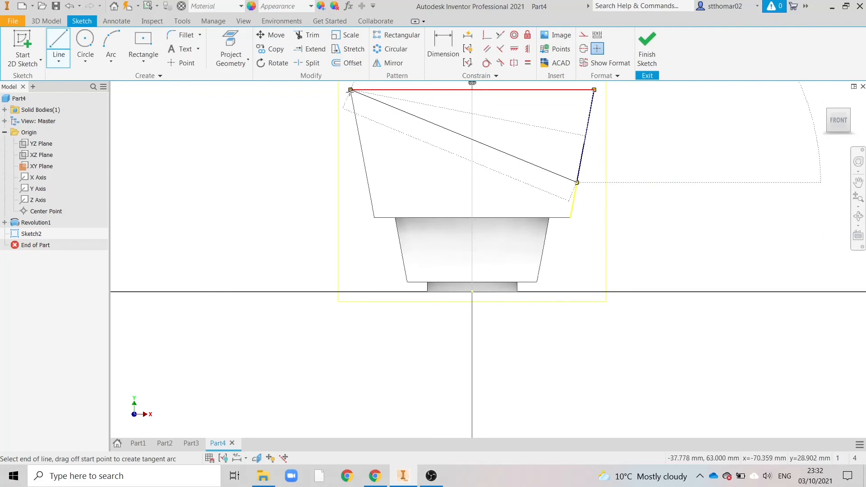
double_click(351, 90)
right_click(265, 136)
click(296, 138)
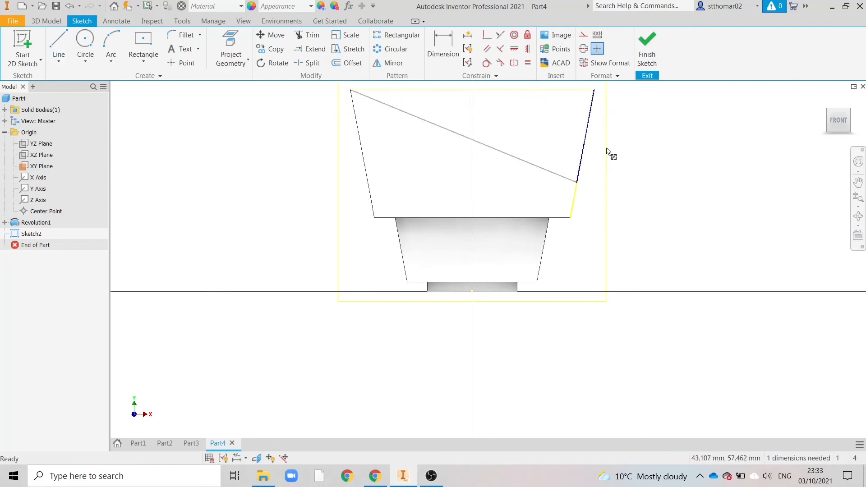
Dimension the triangle's lowest corner 30 mm above the lower ledge's outer corner and finish the sketch
click(444, 45)
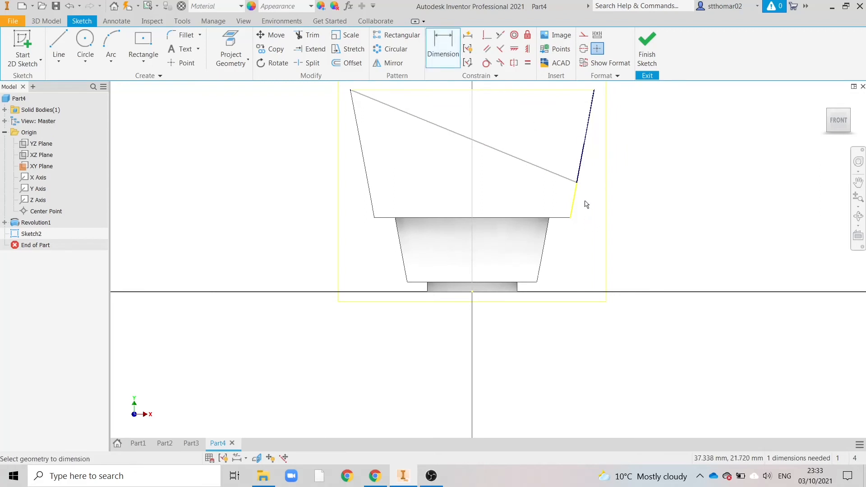
click(576, 183)
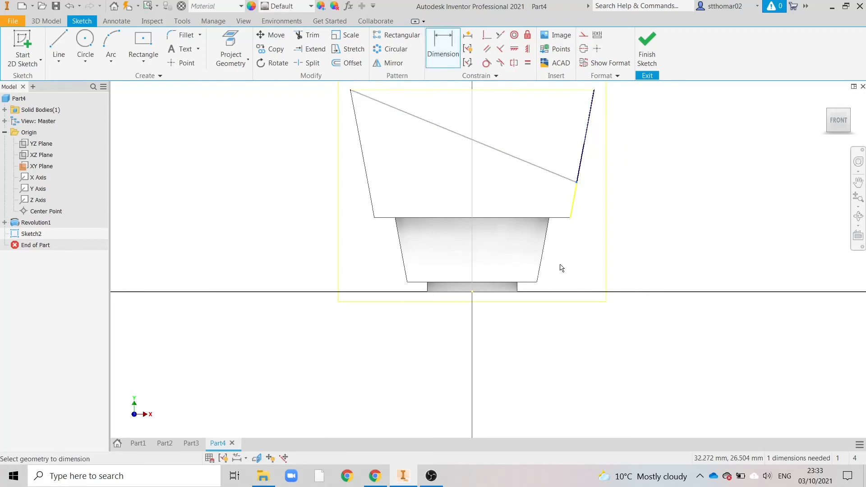
click(537, 282)
click(673, 235)
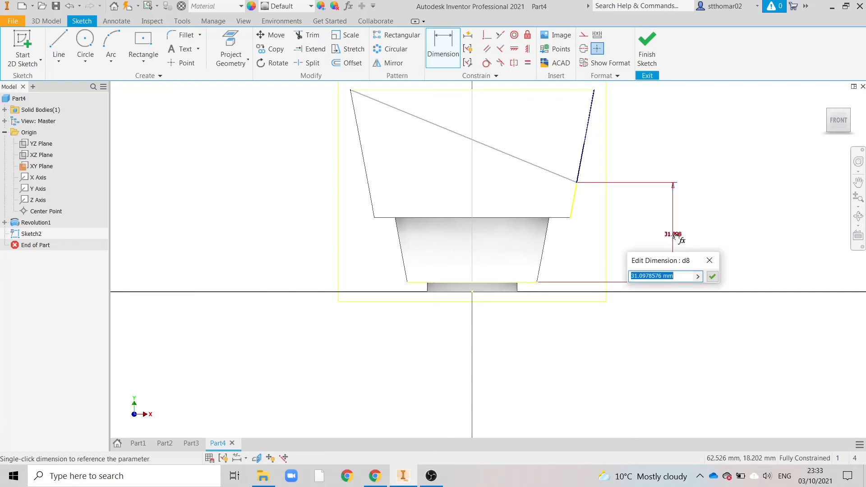
text(30)
key(Return)
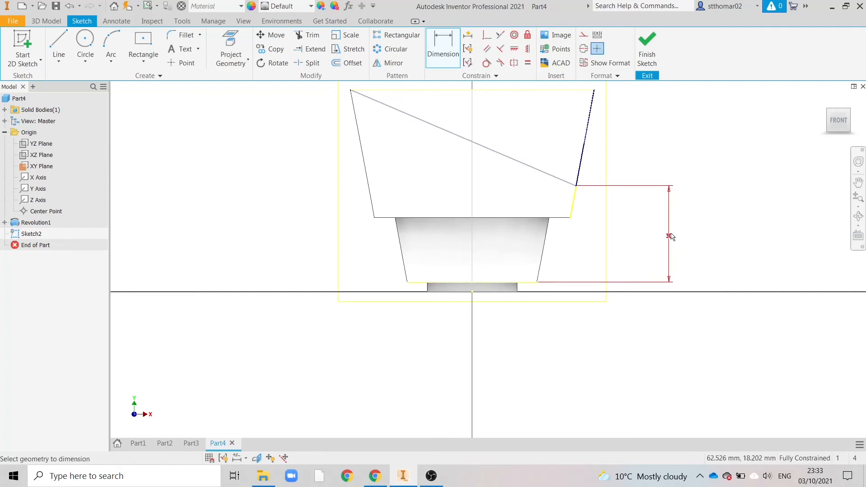
click(647, 47)
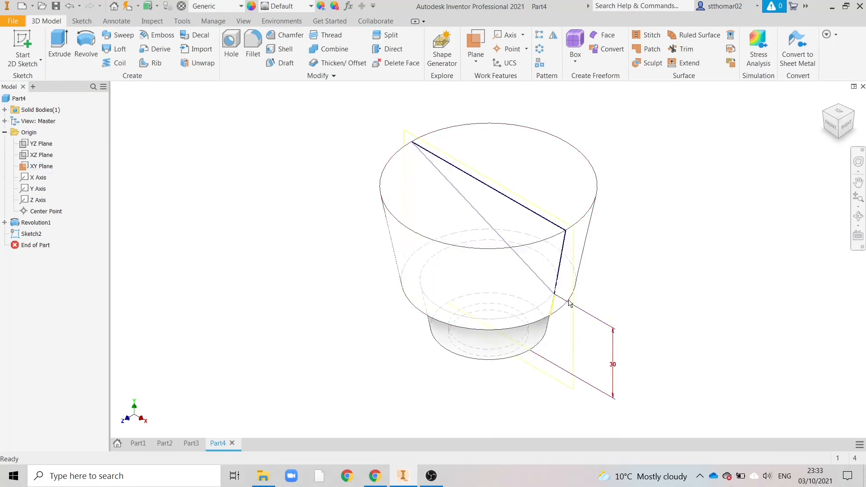
Set the model's visual style to Shaded
click(242, 21)
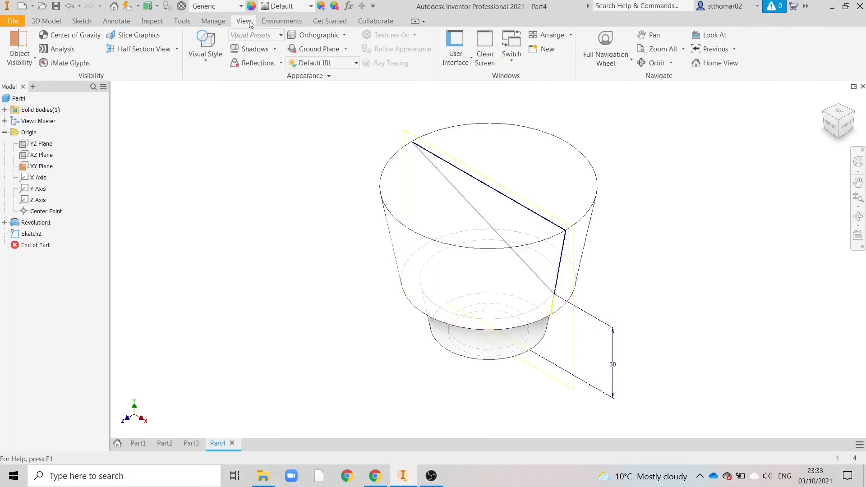
click(210, 63)
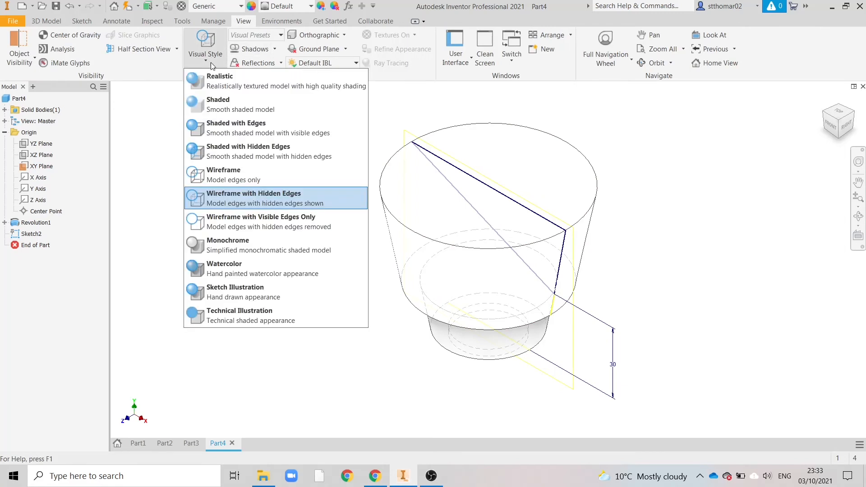
click(228, 106)
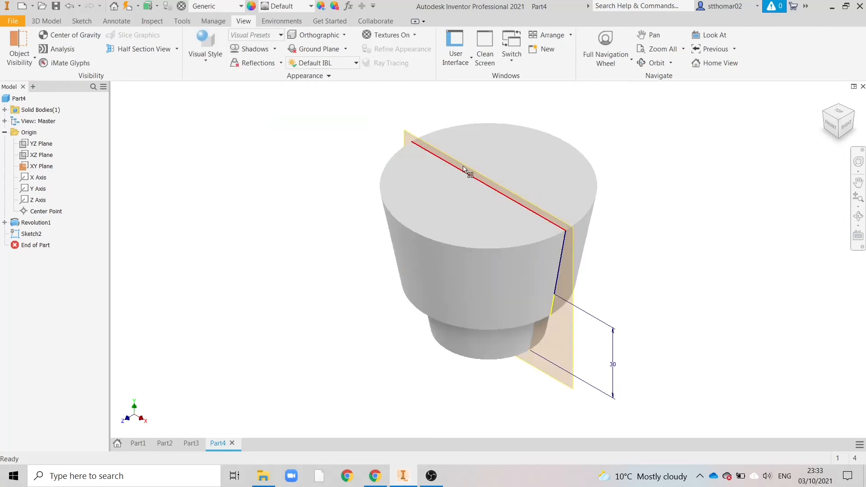
Extrude the triangle sketch as a symmetric cut through all of the body to slope its top
click(16, 236)
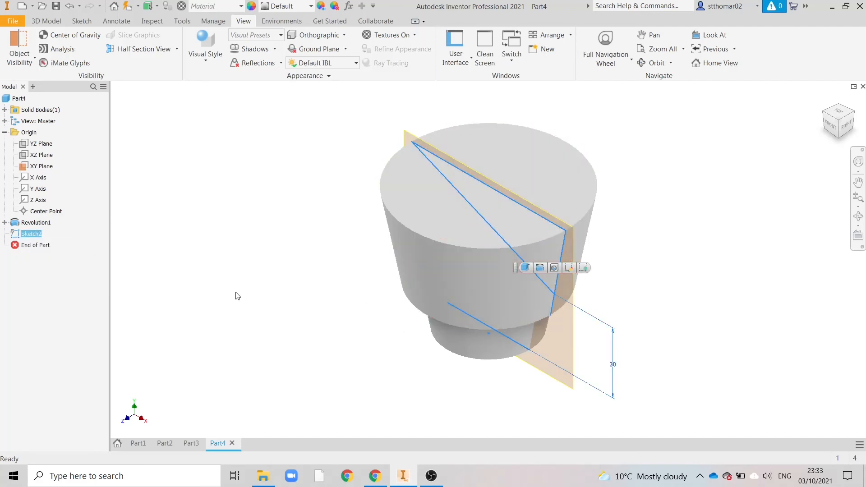
click(40, 22)
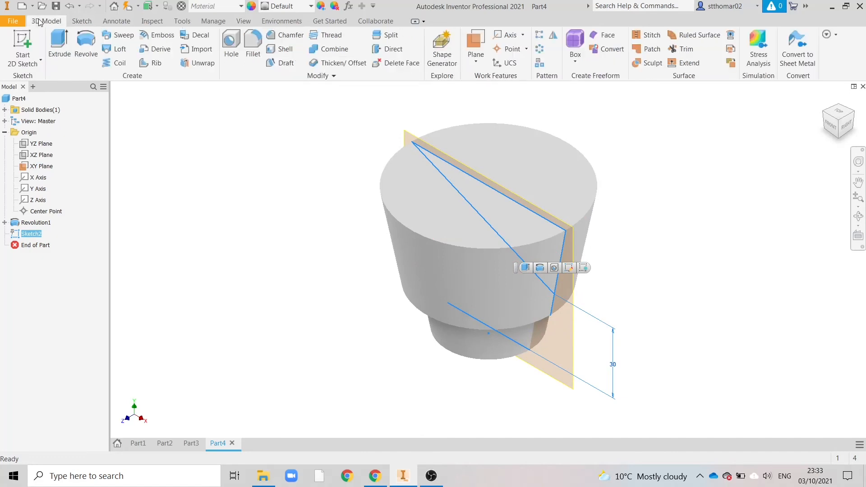
click(61, 51)
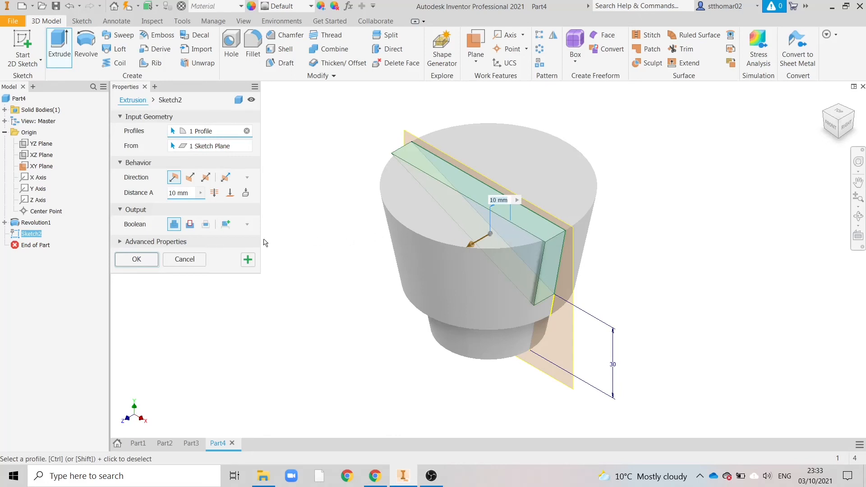
click(191, 226)
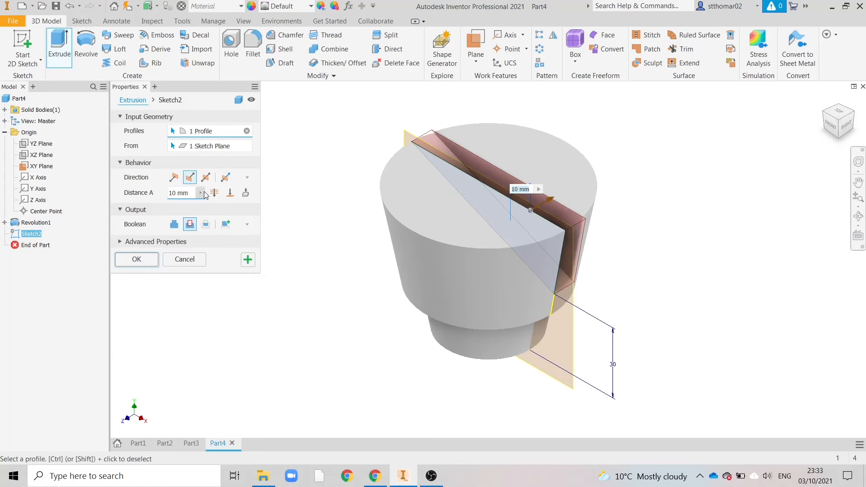
click(206, 178)
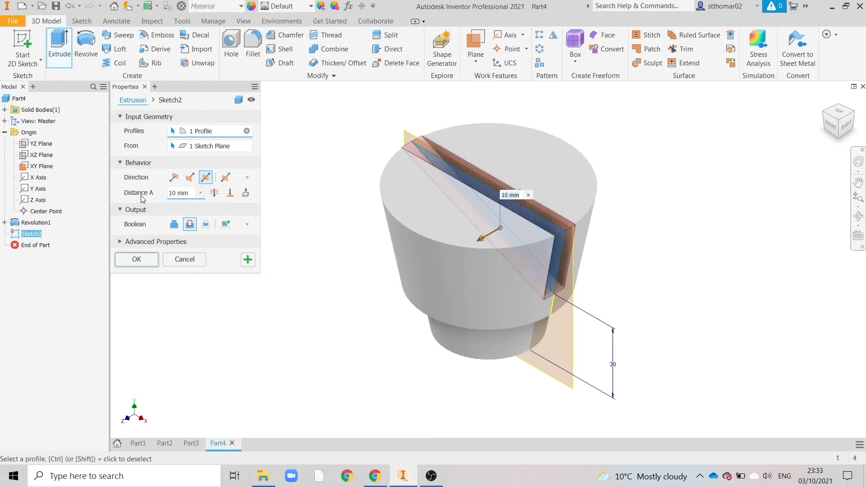
click(213, 193)
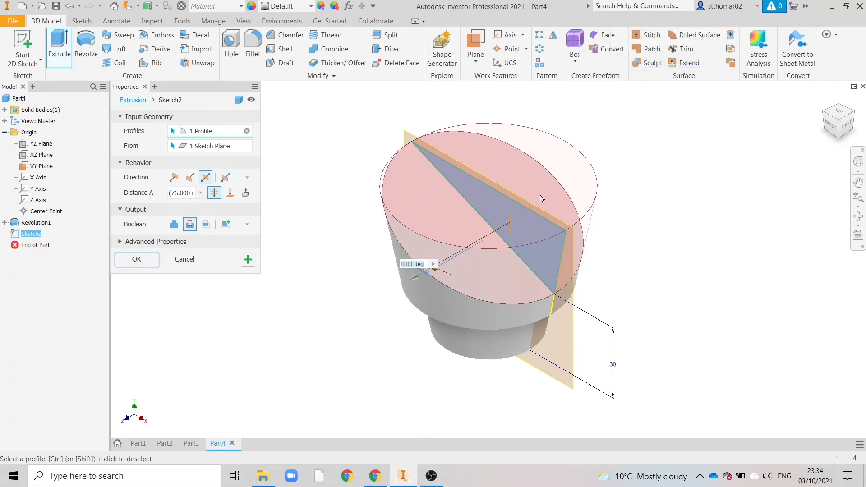
click(829, 130)
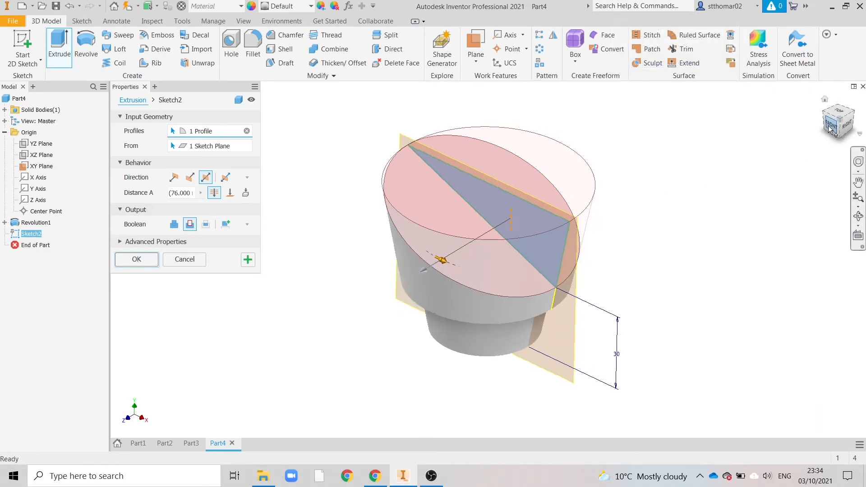
click(848, 111)
drag(839, 133, 795, 107)
shift+middle_drag(488, 260, 580, 165)
click(136, 260)
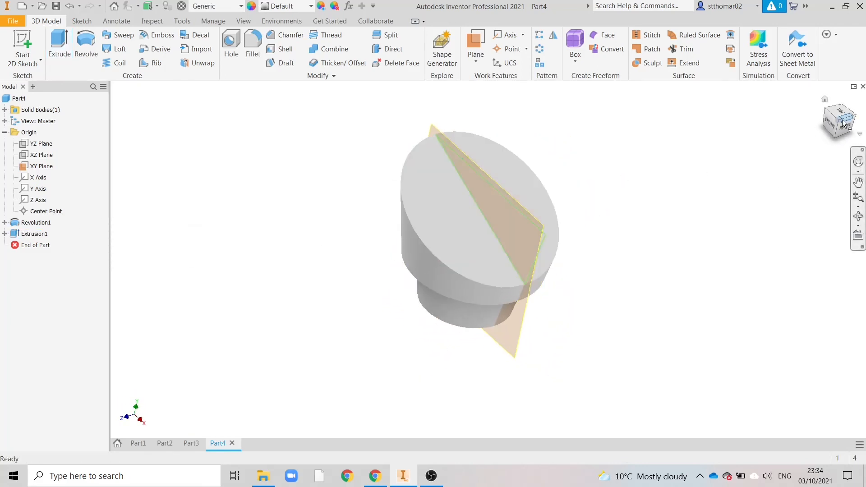
Hide the XY origin plane and collapse the Origin folder
click(839, 125)
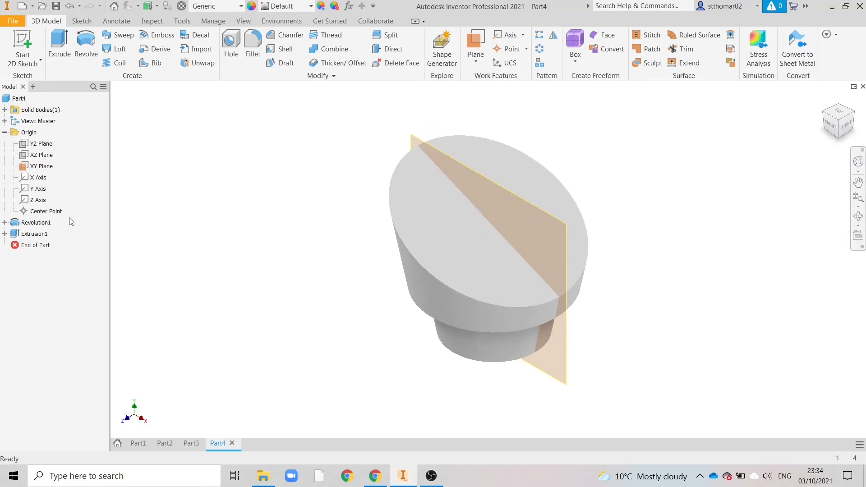
right_click(24, 168)
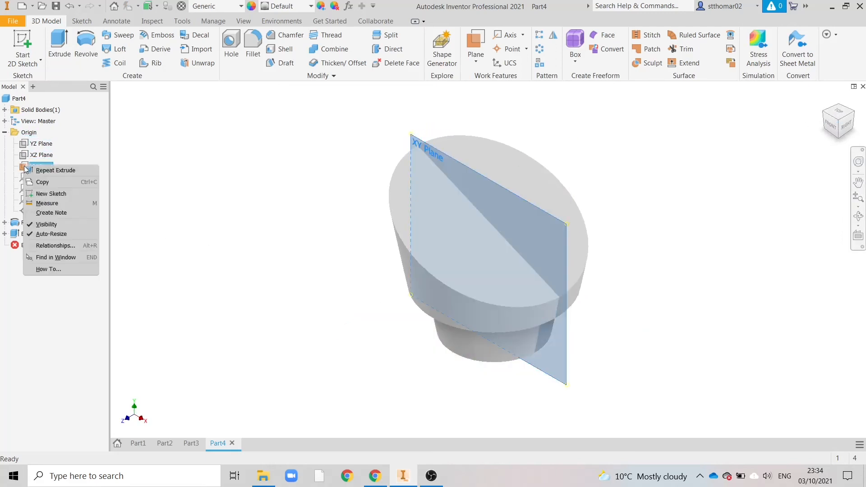
click(39, 224)
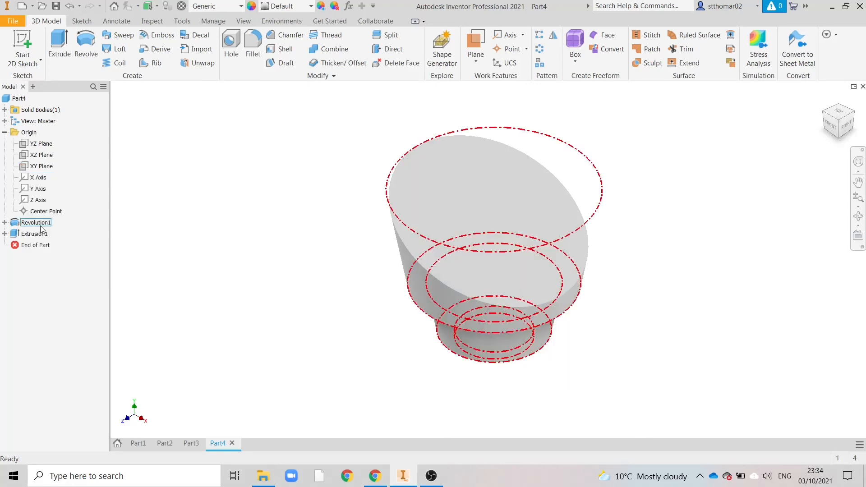
click(5, 133)
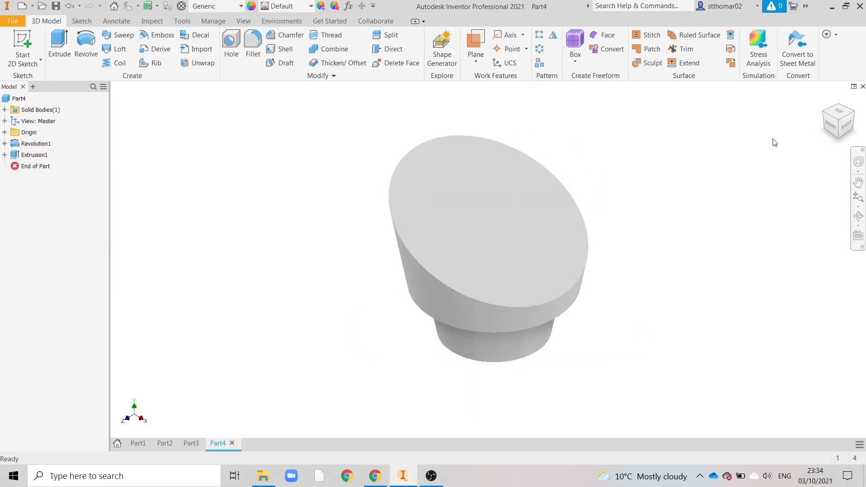
Shell the body with a 3 mm wall, removing the small circular bottom face and checking the wall thickness note on Chrome's reference drawing
click(831, 125)
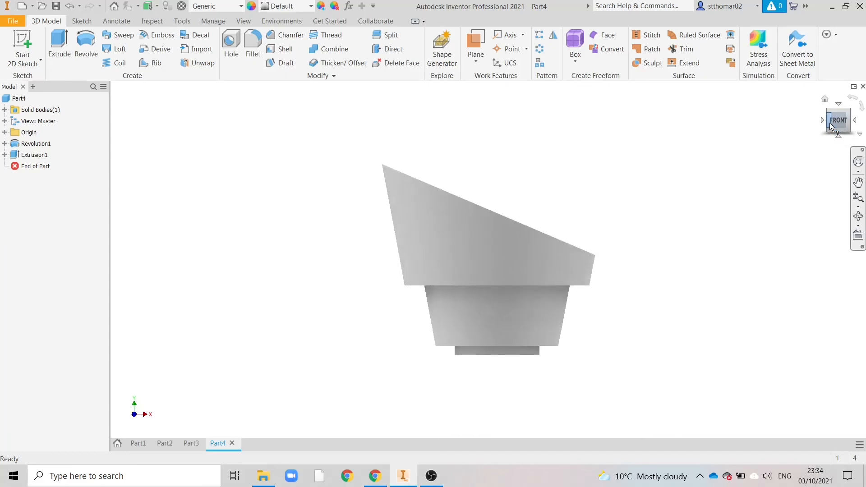
click(839, 136)
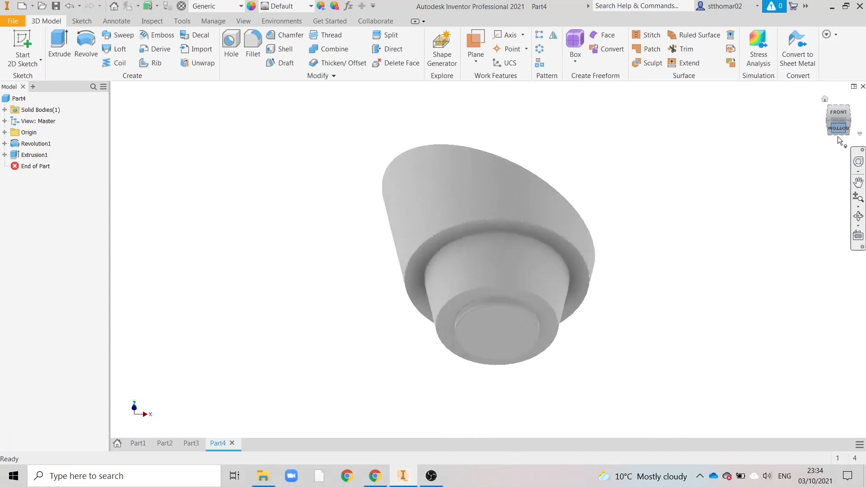
click(847, 118)
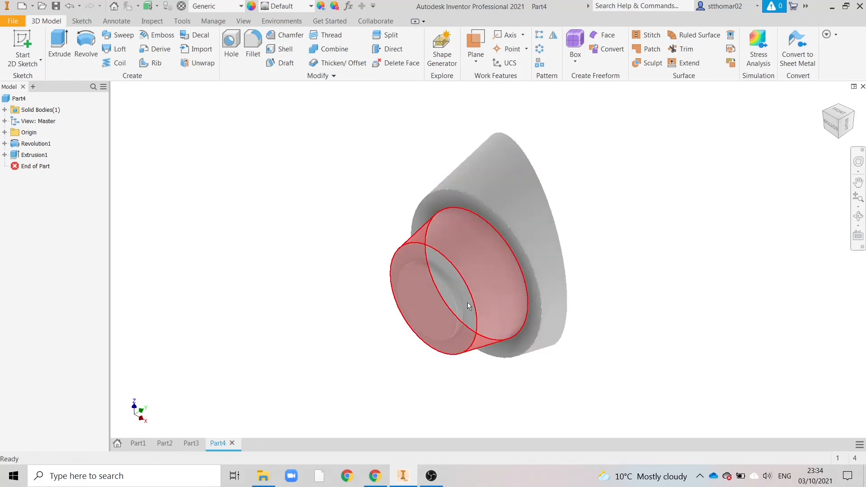
click(283, 48)
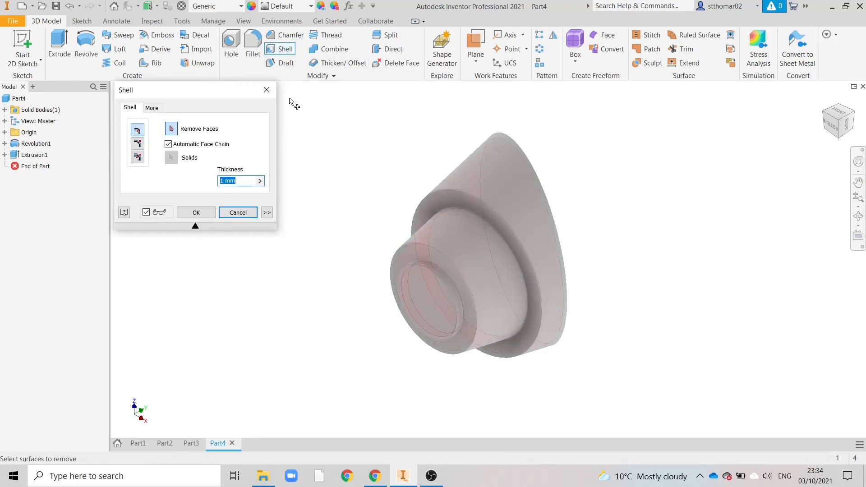
click(434, 301)
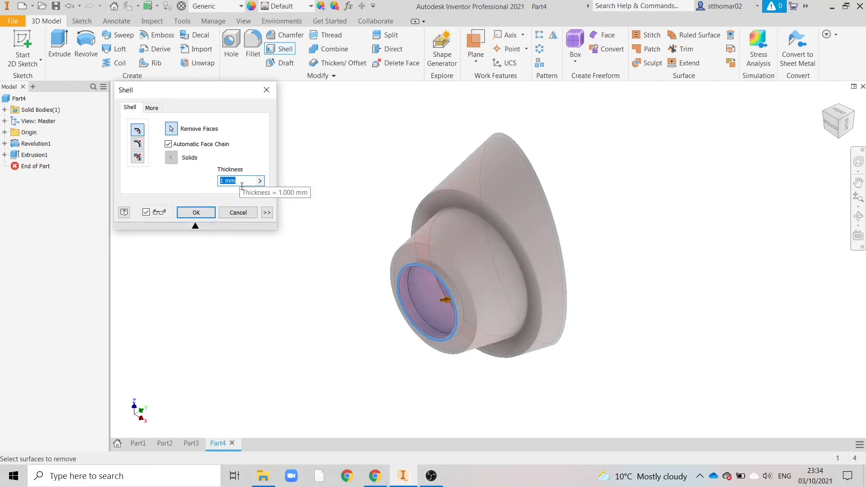
click(377, 474)
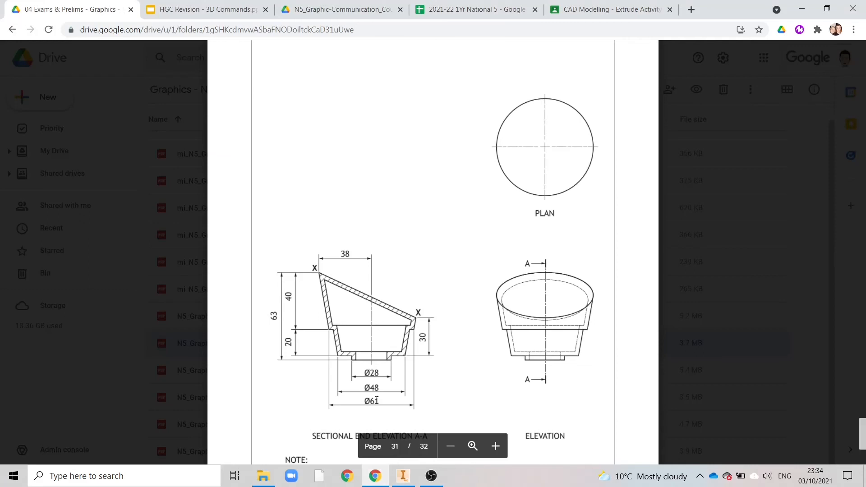
scroll(409, 363, down, 2)
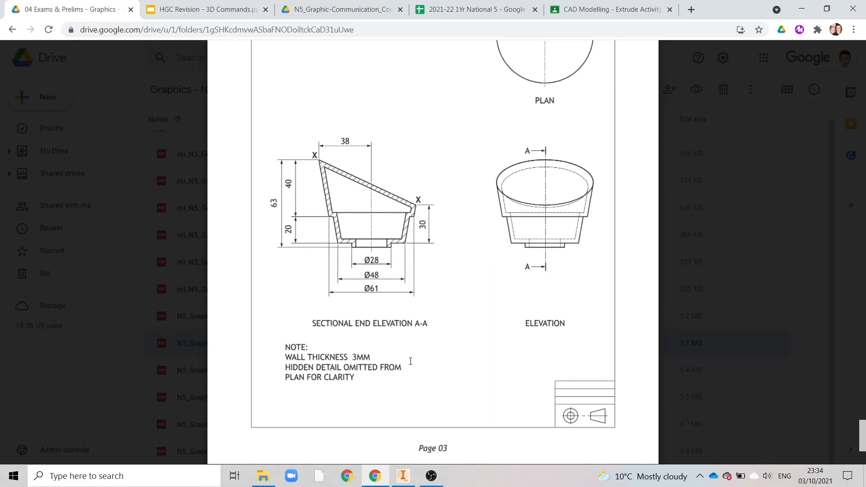
click(403, 475)
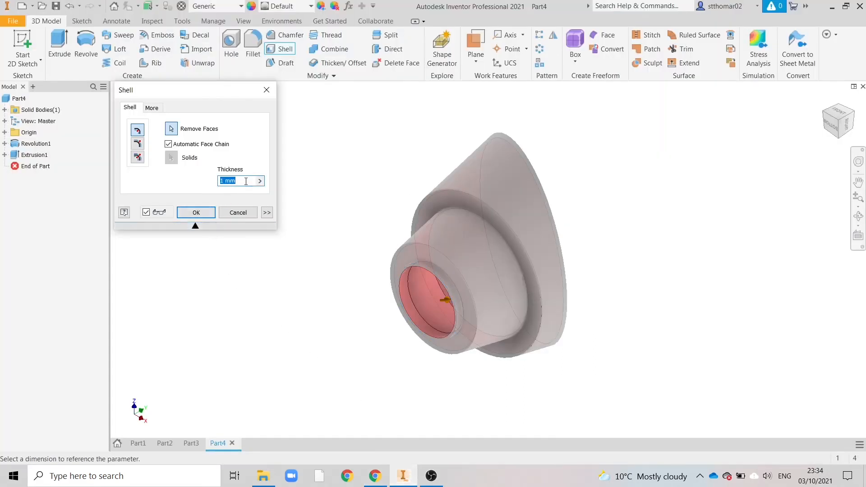
text(3)
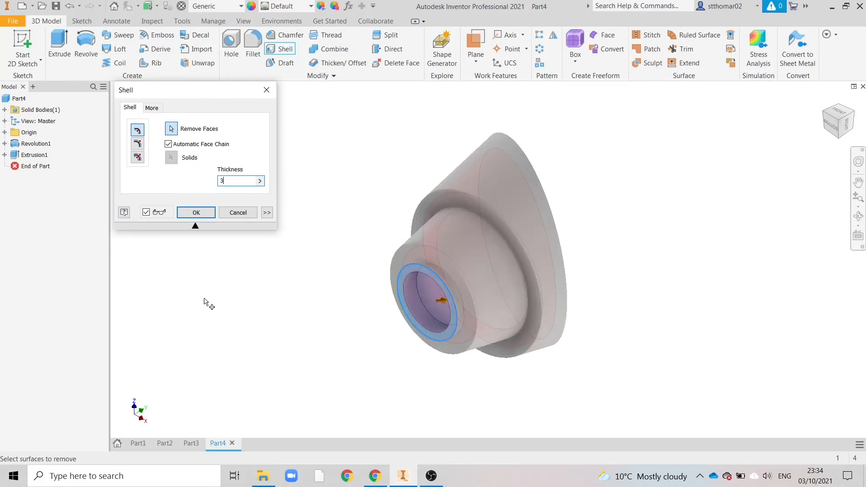
click(197, 214)
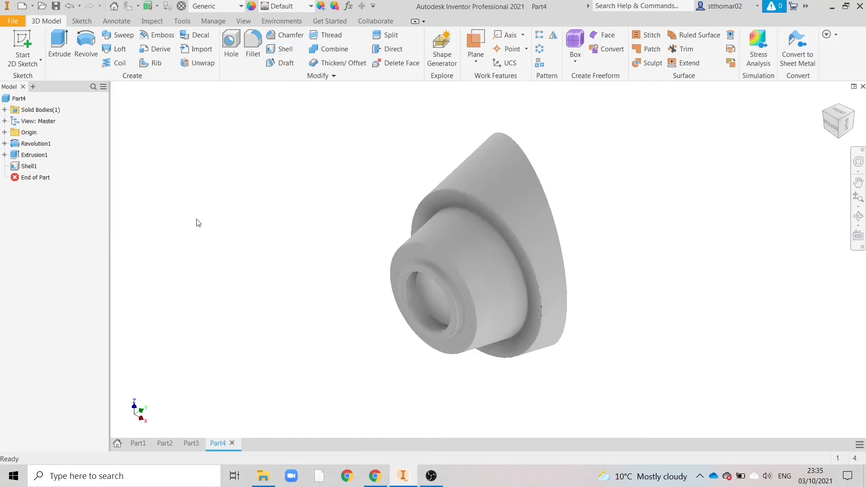
Move the shell feature ahead of the sloping extruded cut in the feature order and inspect the opened top
mouse_move(837, 127)
mouse_down()
mouse_move(827, 81)
mouse_move(800, 73)
mouse_move(795, 106)
mouse_move(811, 144)
mouse_move(836, 144)
mouse_move(842, 124)
mouse_up()
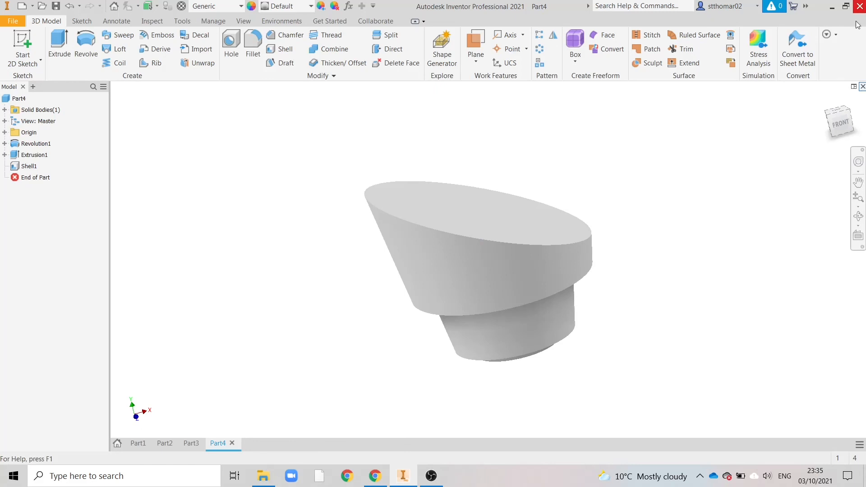
click(851, 114)
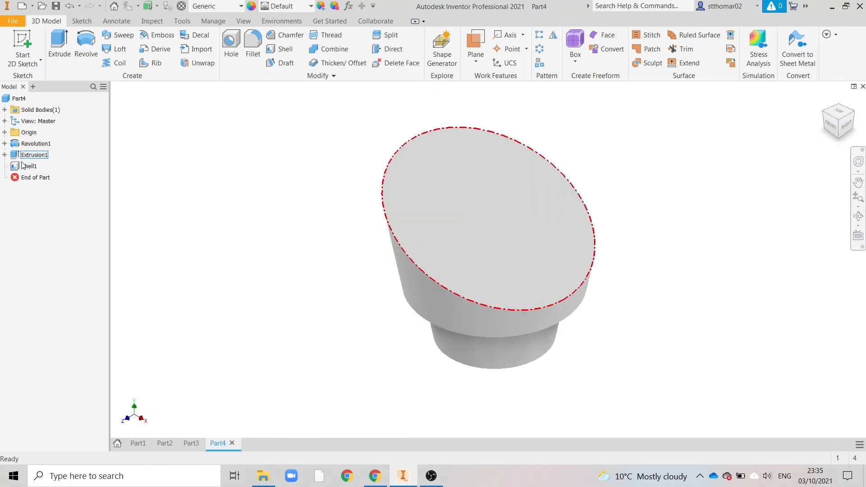
drag(18, 167, 20, 155)
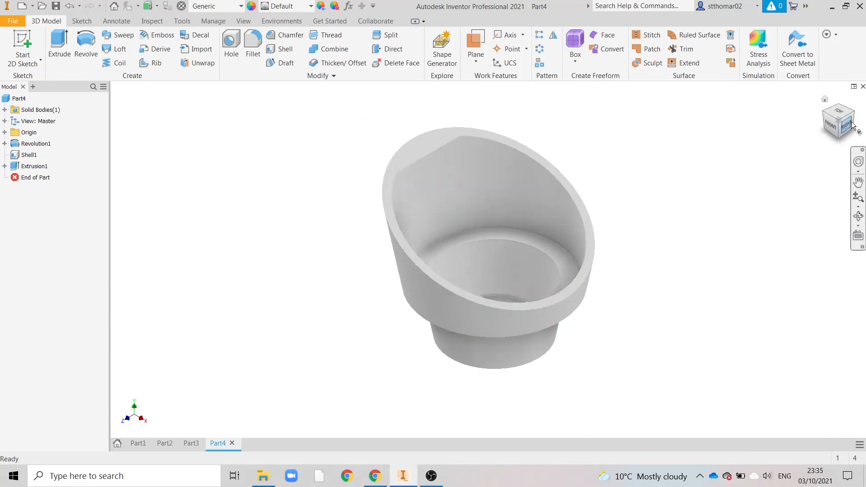
click(832, 123)
click(828, 116)
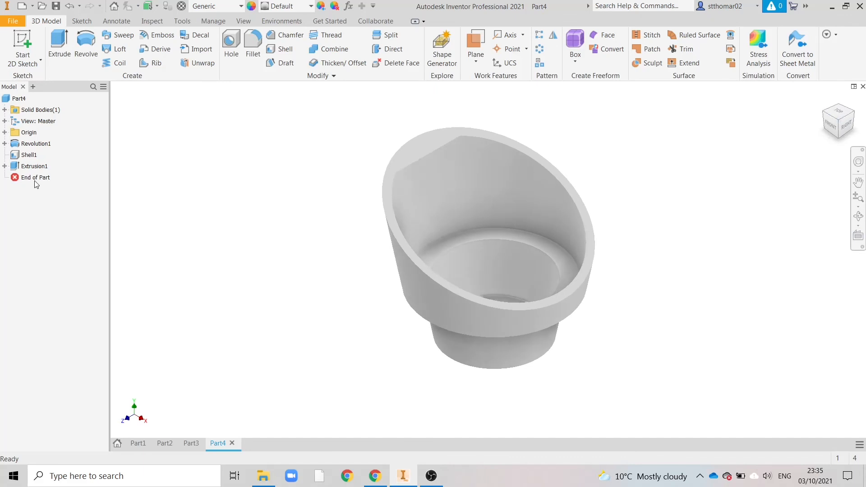
Restore the feature order with the shell after the extruded cut and view the part from the front
drag(14, 157, 19, 174)
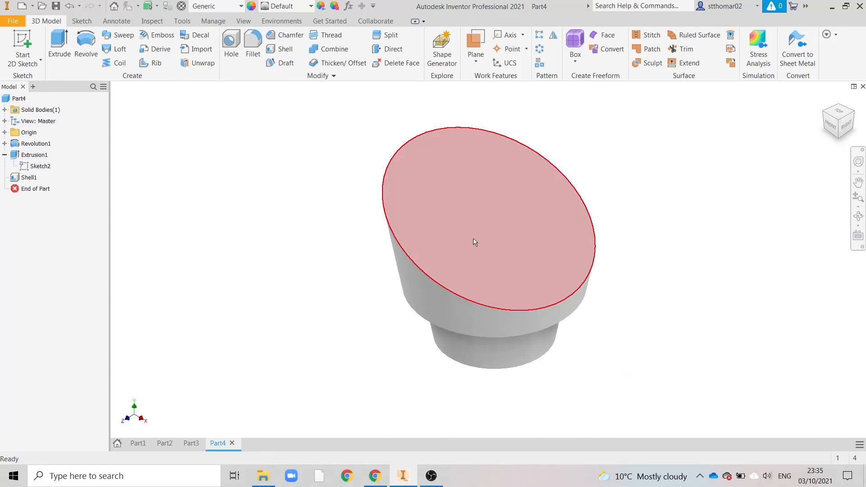
click(833, 131)
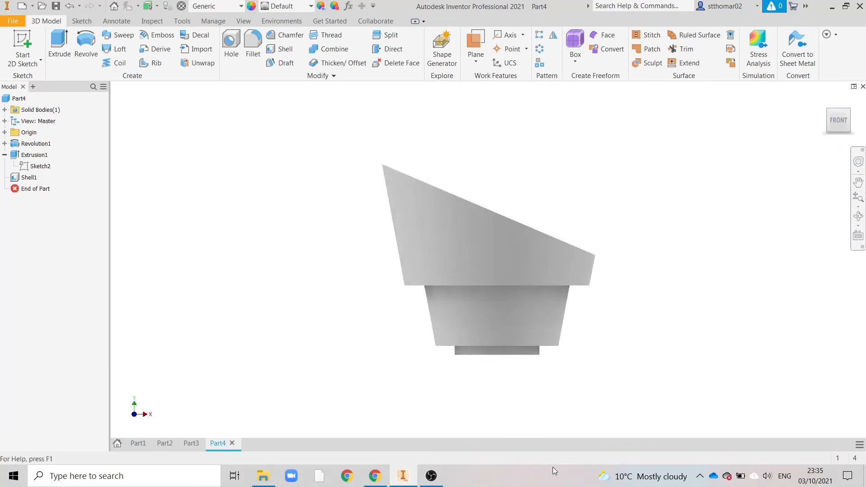
click(431, 476)
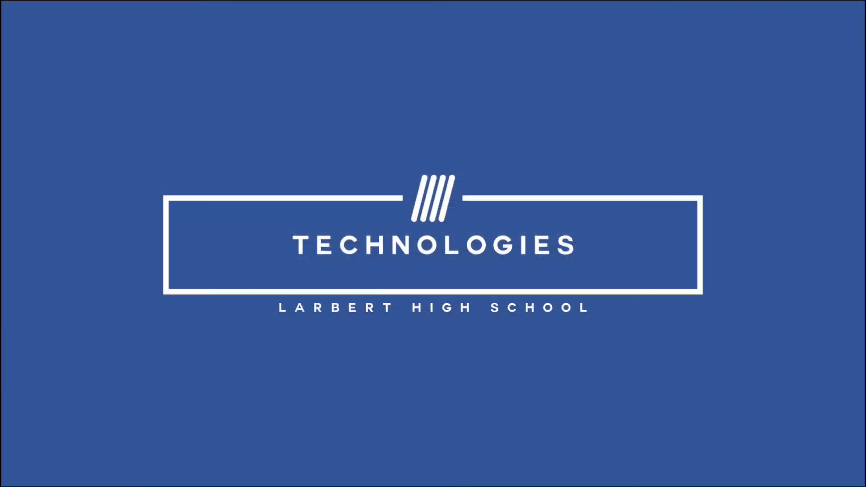